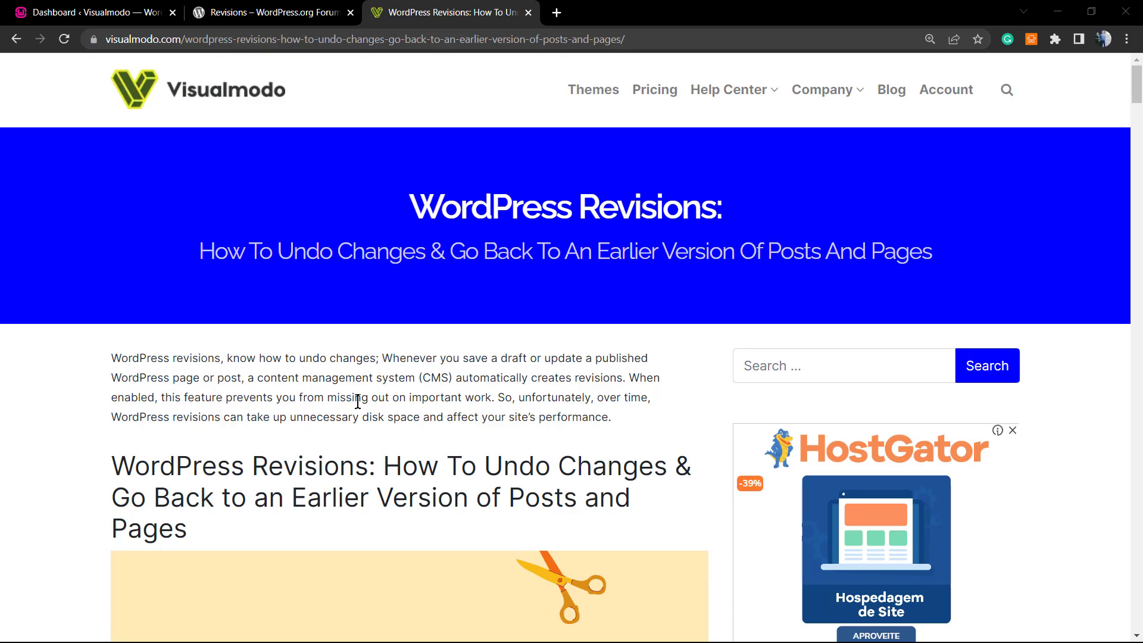
Go to the WordPress Dashboard tab and show the Posts list, headed by 'Hello world!'.
{"action": "left_click", "coordinate": [122, 7]}
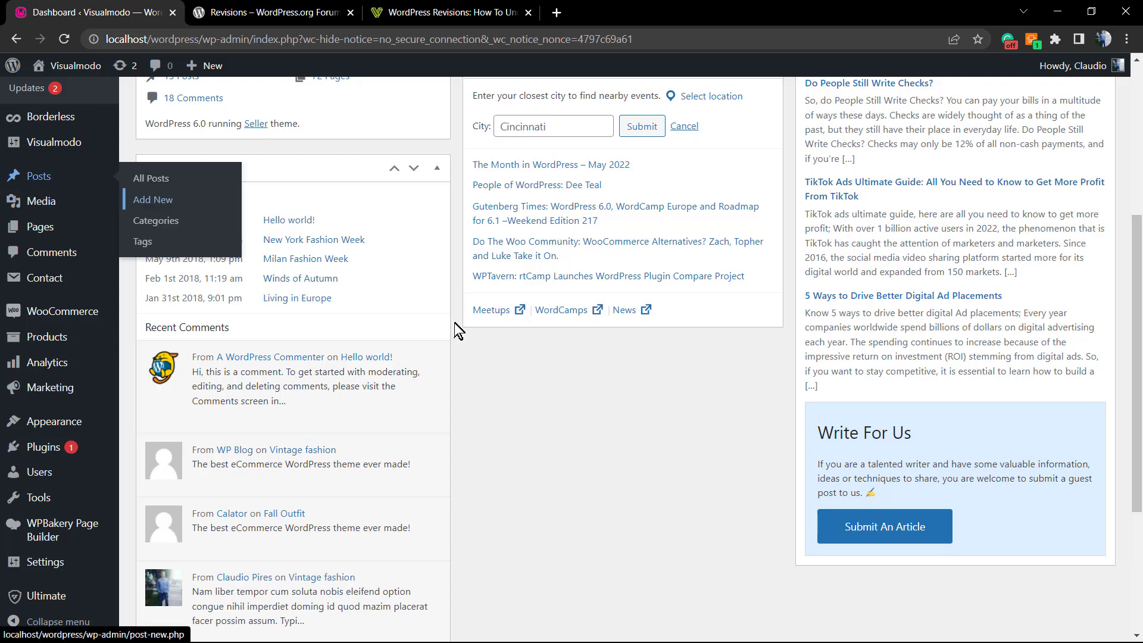
{"action": "mouse_move", "coordinate": [80, 208]}
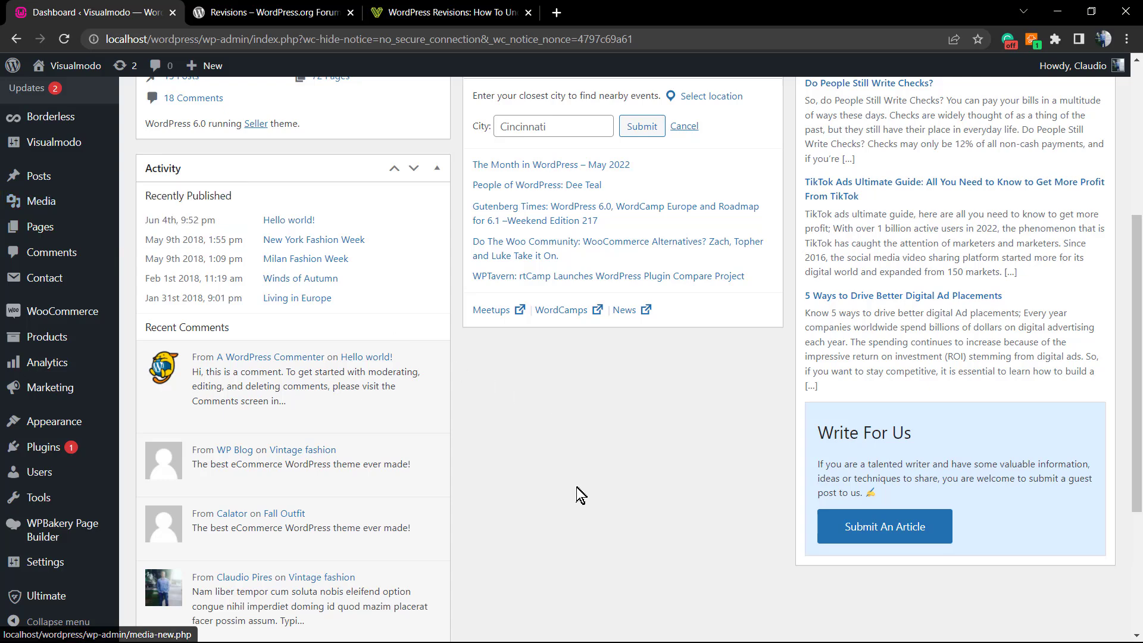
{"action": "left_click", "coordinate": [40, 181]}
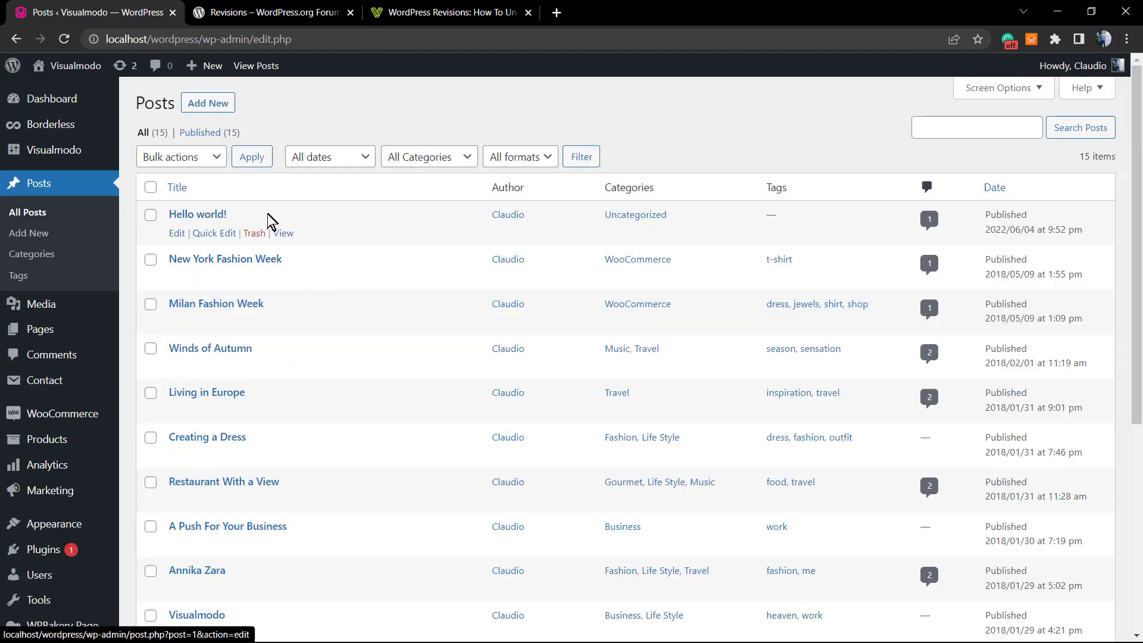
Open 'Hello world!' in the block editor and check its Post settings listing 4 revisions.
{"action": "left_click", "coordinate": [202, 215]}
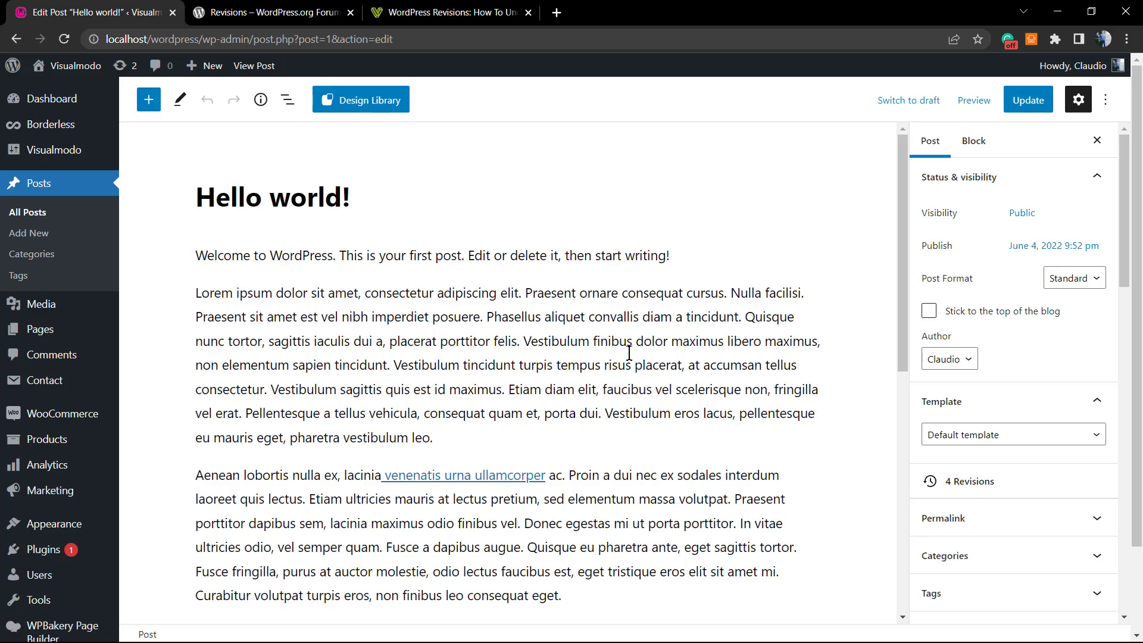
{"action": "scroll", "coordinate": [628, 347], "scroll_direction": "down", "scroll_amount": 7}
{"action": "scroll", "coordinate": [625, 349], "scroll_direction": "up", "scroll_amount": 4}
{"action": "scroll", "coordinate": [626, 356], "scroll_direction": "up", "scroll_amount": 1}
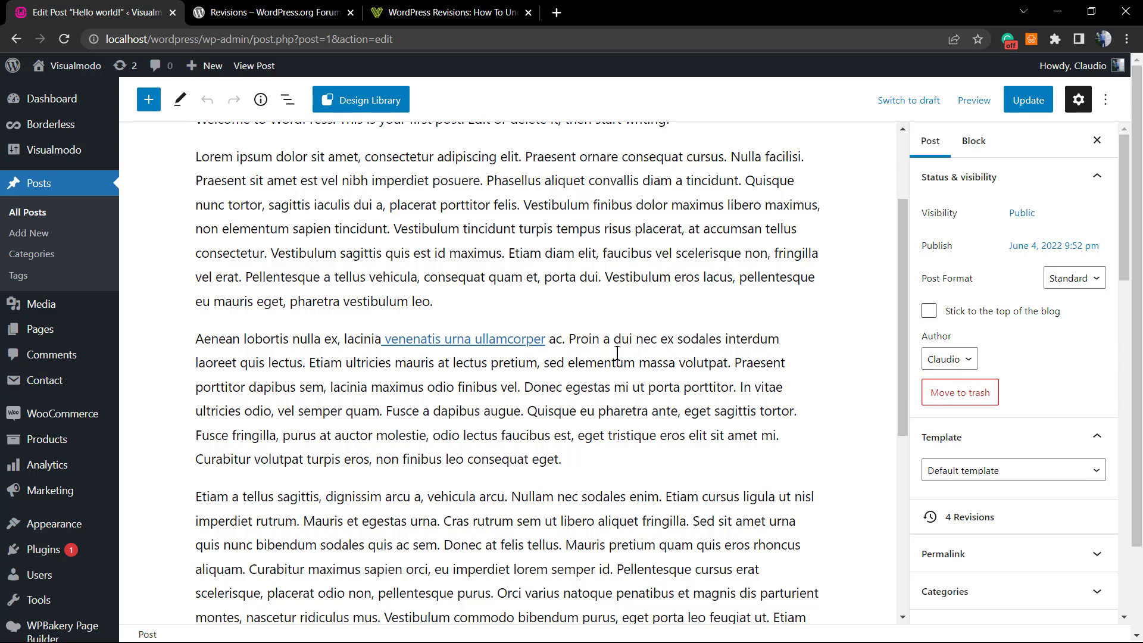
{"action": "scroll", "coordinate": [616, 353], "scroll_direction": "up", "scroll_amount": 2}
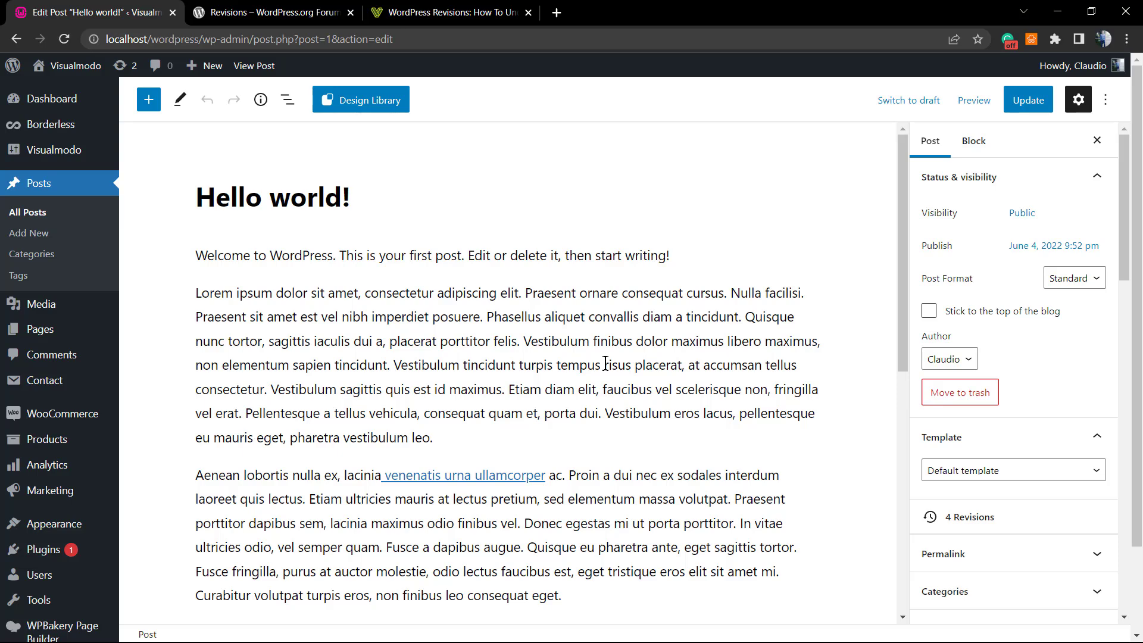
{"action": "scroll", "coordinate": [605, 363], "scroll_direction": "down", "scroll_amount": 3}
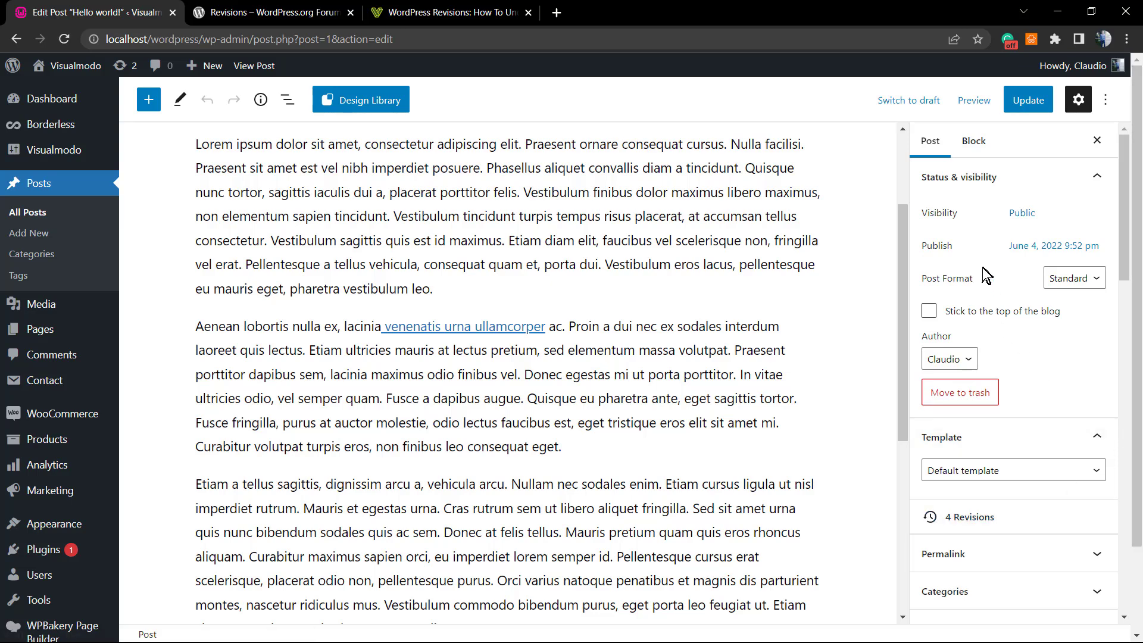
{"action": "scroll", "coordinate": [982, 275], "scroll_direction": "down", "scroll_amount": 3}
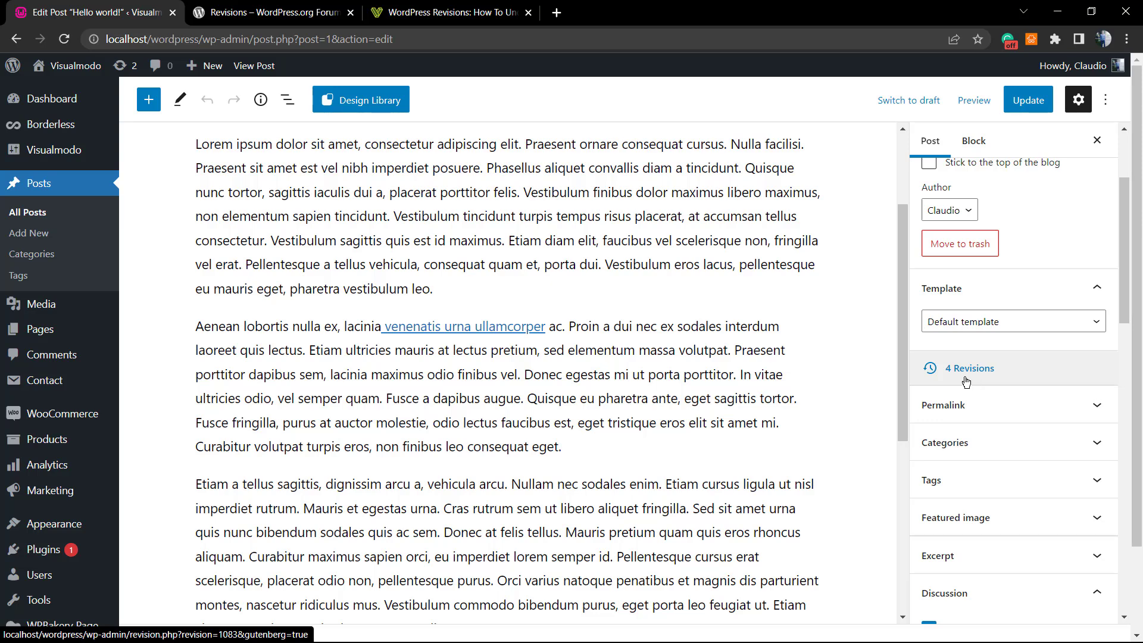
{"action": "left_click", "coordinate": [926, 143]}
Append 'tgrtrtgrtgrtbrtb' to the Aenean paragraph, remove 'consequat', and update the post.
{"action": "left_click", "coordinate": [574, 450]}
{"action": "type", "text": "tgrtrtgrtgrtbrtb"}
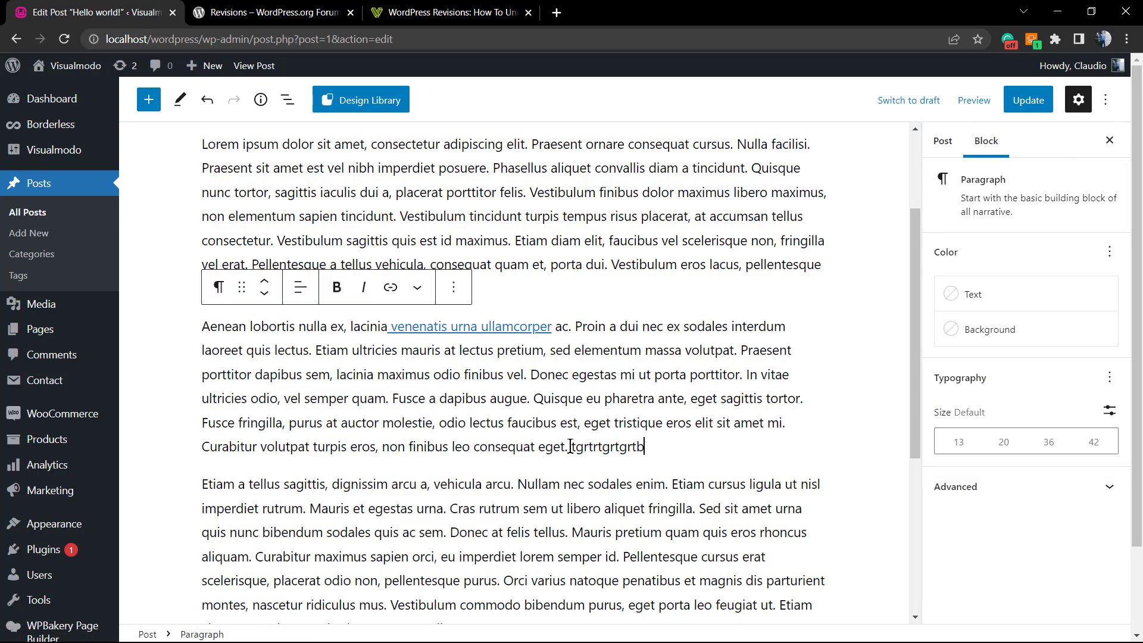
{"action": "double_click", "coordinate": [513, 446]}
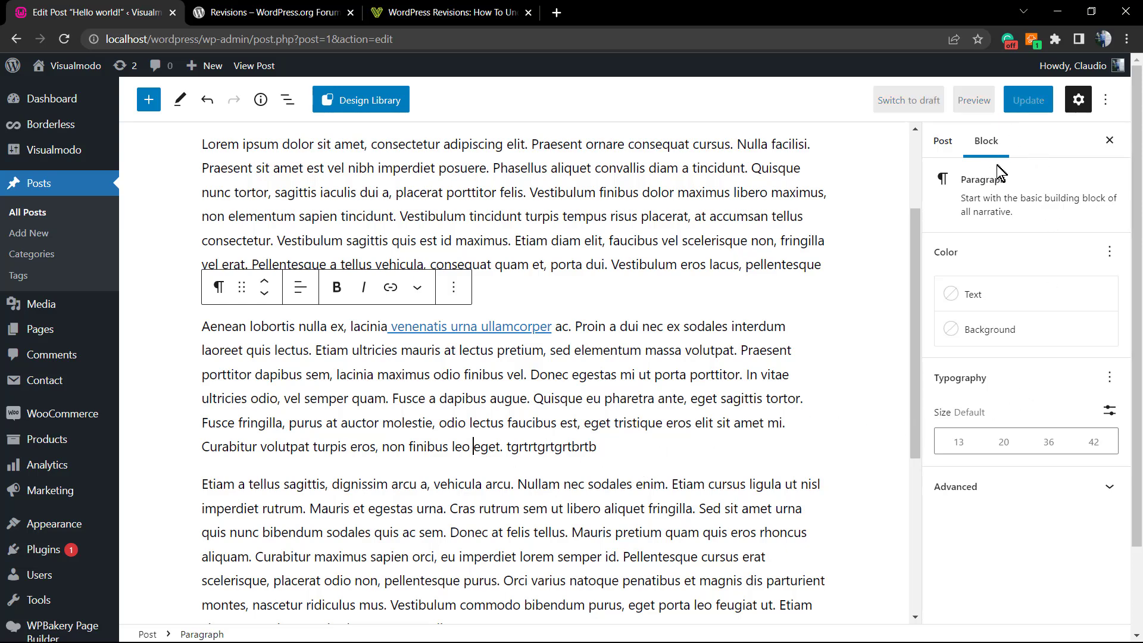
{"action": "left_click", "coordinate": [1020, 110]}
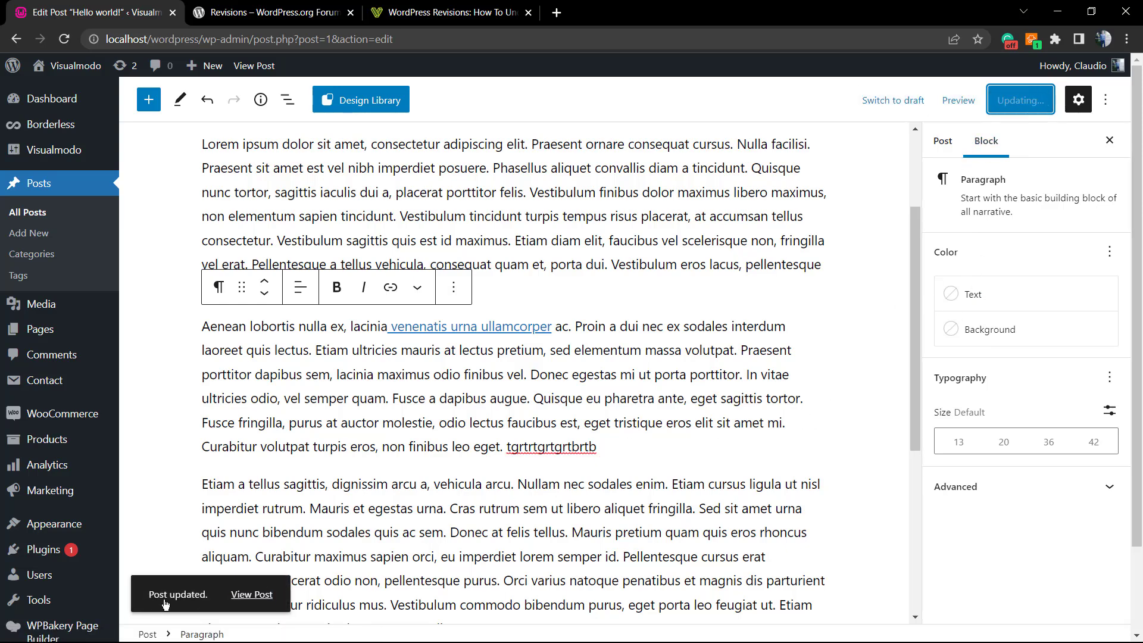
{"action": "left_click", "coordinate": [942, 140]}
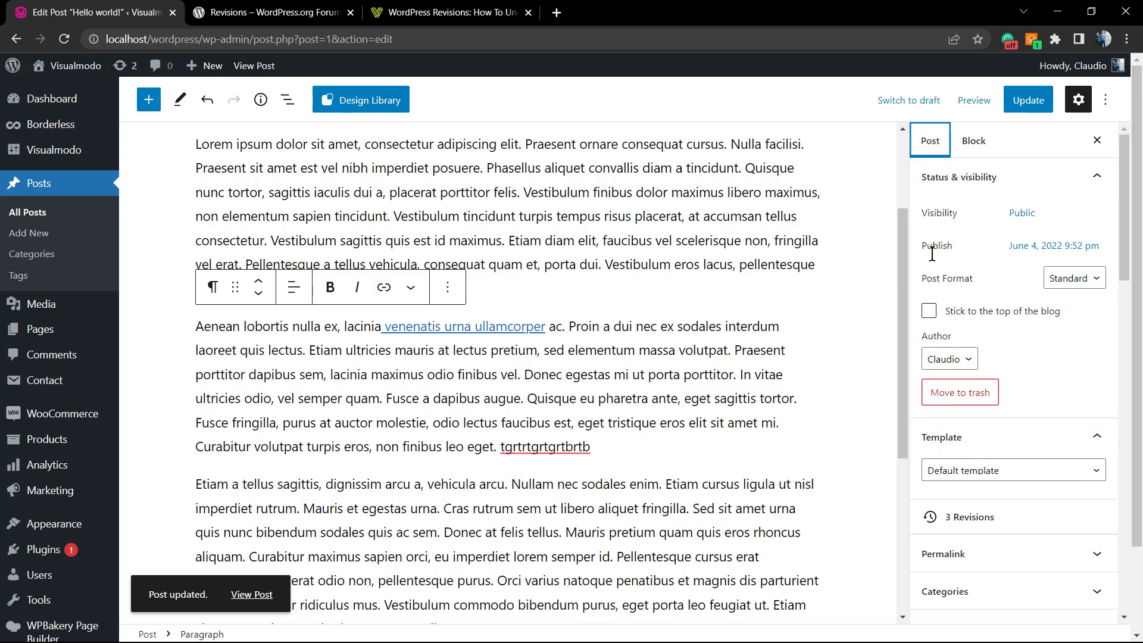
{"action": "scroll", "coordinate": [949, 456], "scroll_direction": "down", "scroll_amount": 2}
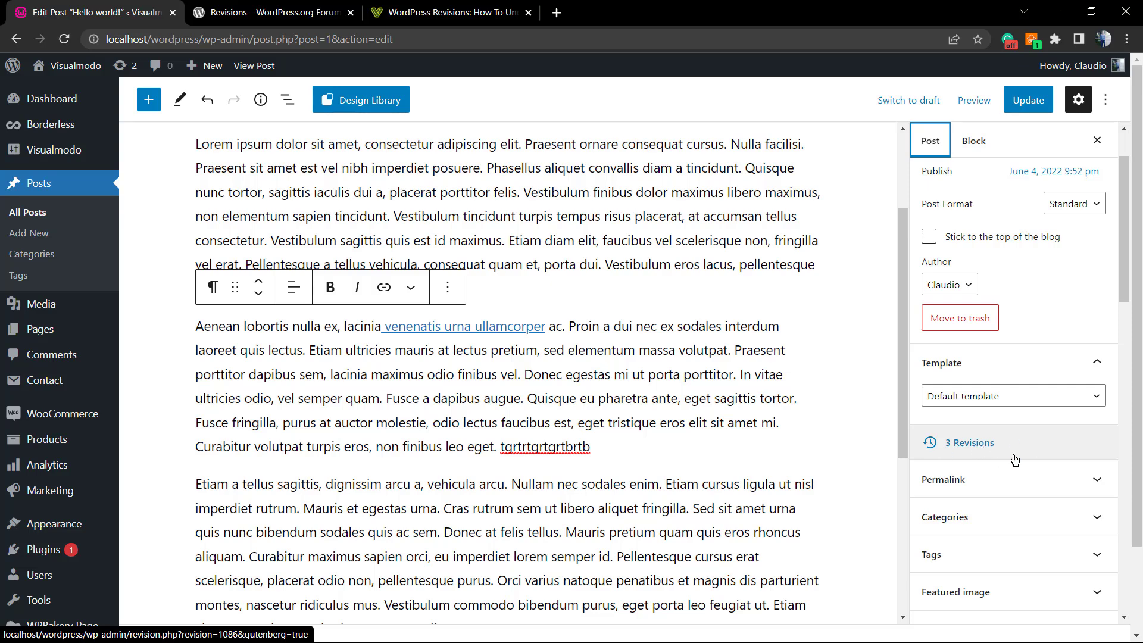
Open the post's revision comparison and drag the slider back to the oldest revision.
{"action": "left_click", "coordinate": [982, 447]}
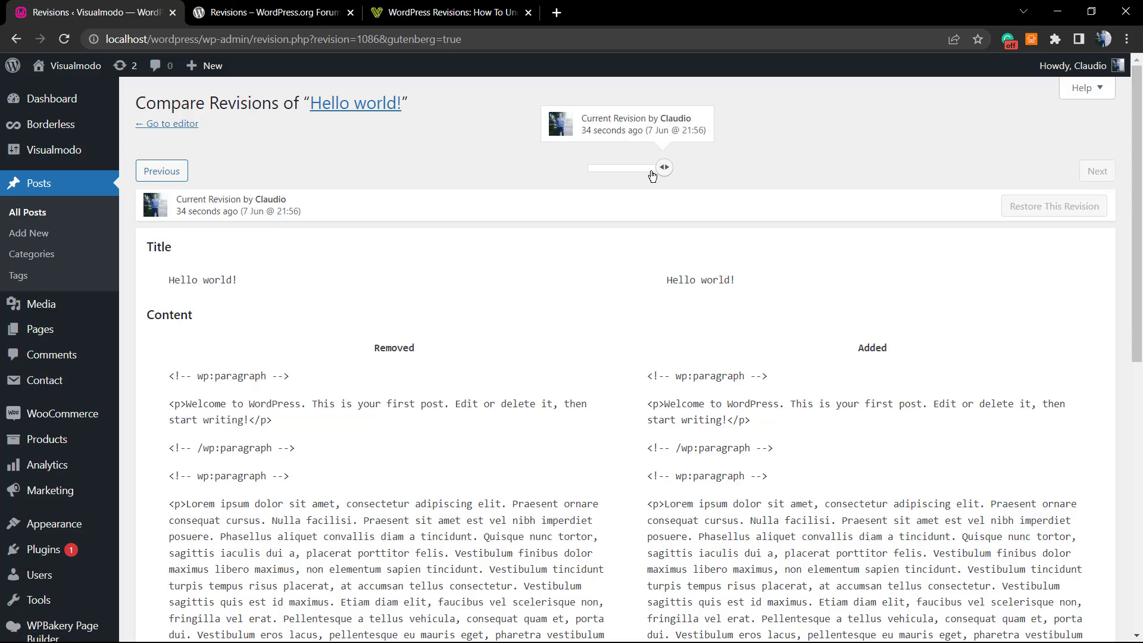
{"action": "mouse_move", "coordinate": [663, 175]}
{"action": "left_mouse_down"}
{"action": "mouse_move", "coordinate": [582, 173]}
{"action": "mouse_move", "coordinate": [663, 171]}
{"action": "mouse_move", "coordinate": [620, 173]}
{"action": "mouse_move", "coordinate": [643, 174]}
{"action": "left_mouse_up"}
{"action": "scroll", "coordinate": [630, 287], "scroll_direction": "down", "scroll_amount": 9}
{"action": "scroll", "coordinate": [629, 287], "scroll_direction": "up", "scroll_amount": 8}
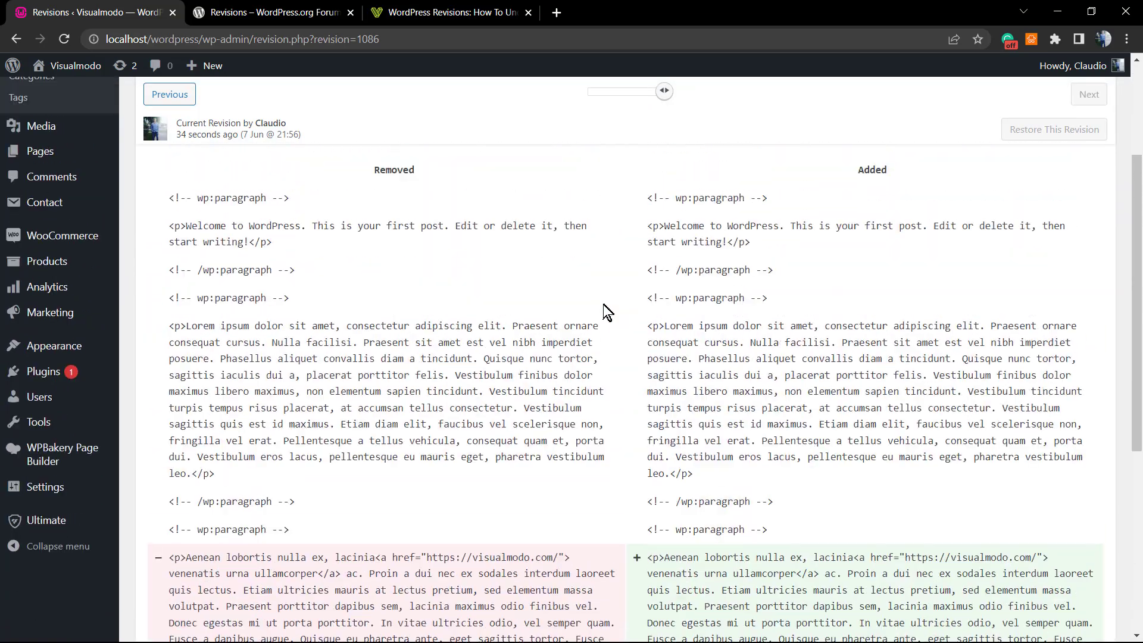
{"action": "scroll", "coordinate": [602, 306], "scroll_direction": "down", "scroll_amount": 8}
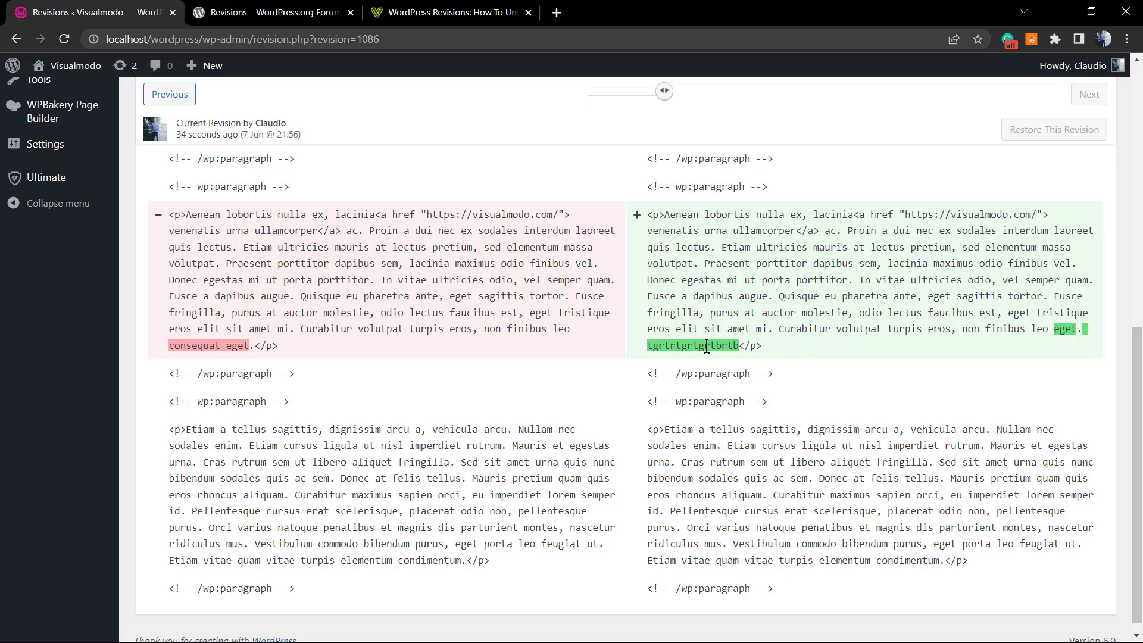
{"action": "scroll", "coordinate": [464, 417], "scroll_direction": "down", "scroll_amount": 1}
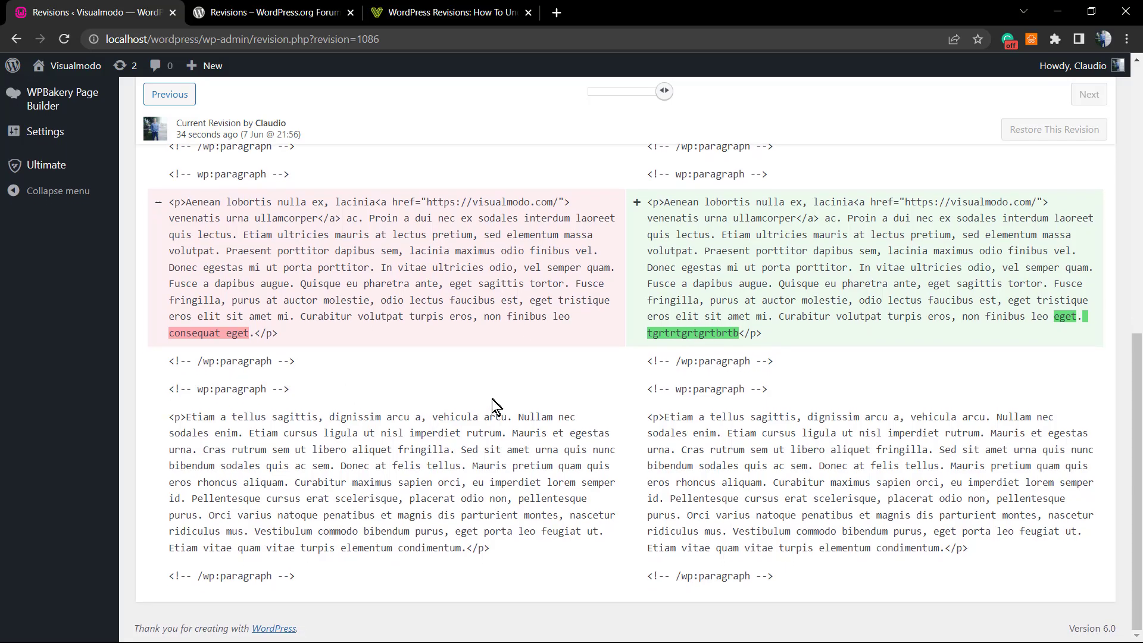
{"action": "scroll", "coordinate": [500, 407], "scroll_direction": "up", "scroll_amount": 10}
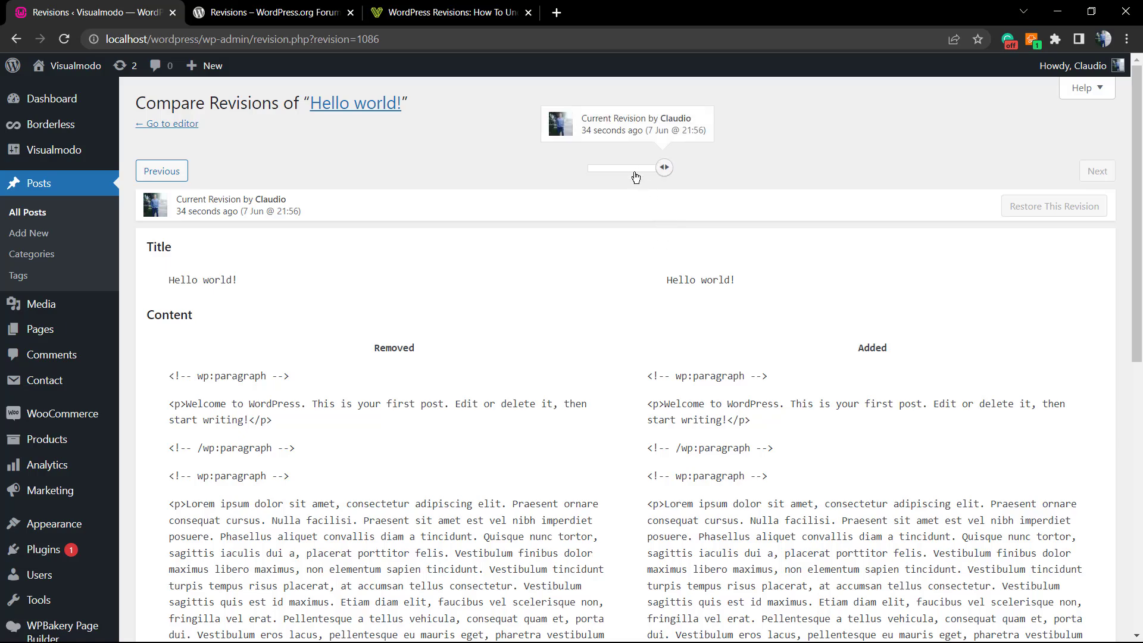
Browse between the earliest and current revisions, ending on the 7 Jun 18:19 original.
{"action": "left_click", "coordinate": [611, 174]}
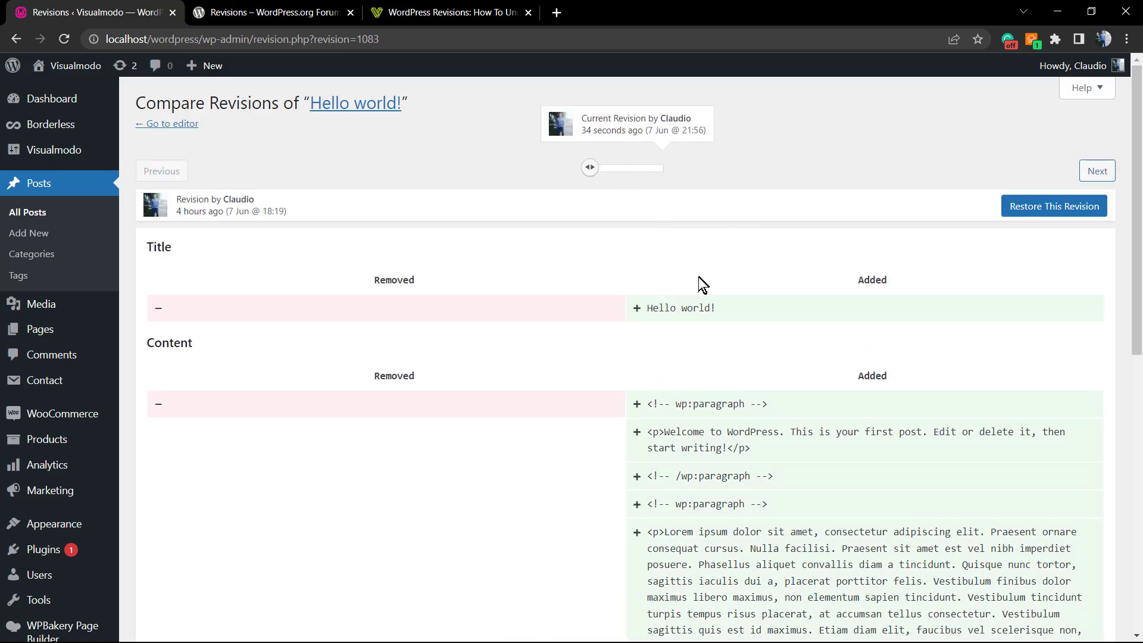
{"action": "scroll", "coordinate": [592, 398], "scroll_direction": "down", "scroll_amount": 8}
{"action": "scroll", "coordinate": [668, 339], "scroll_direction": "up", "scroll_amount": 8}
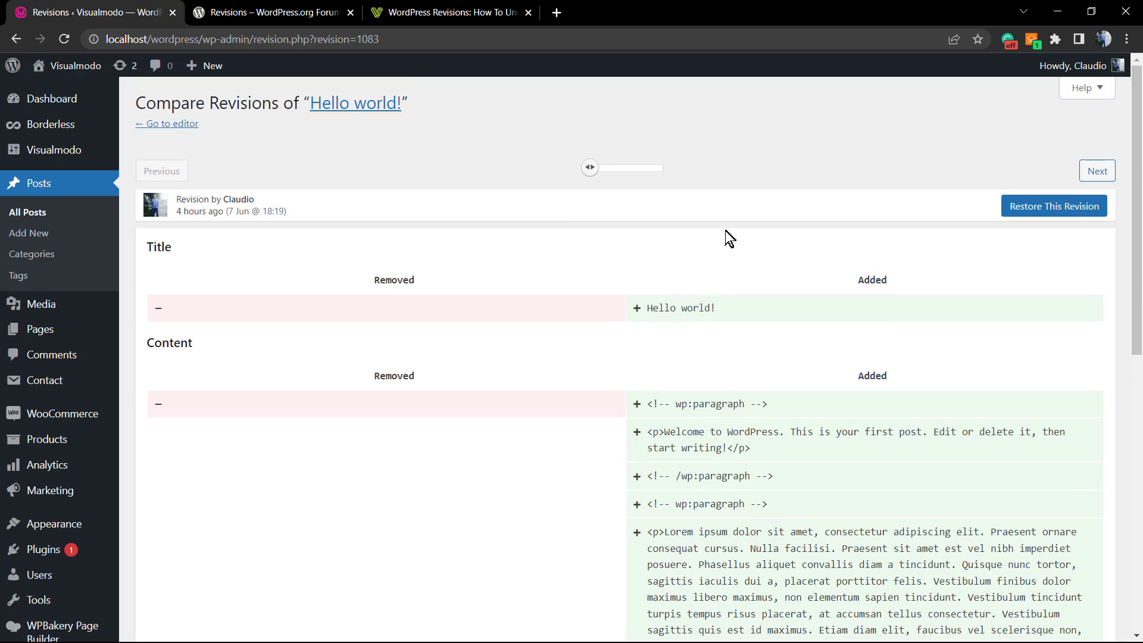
{"action": "left_click", "coordinate": [1096, 172]}
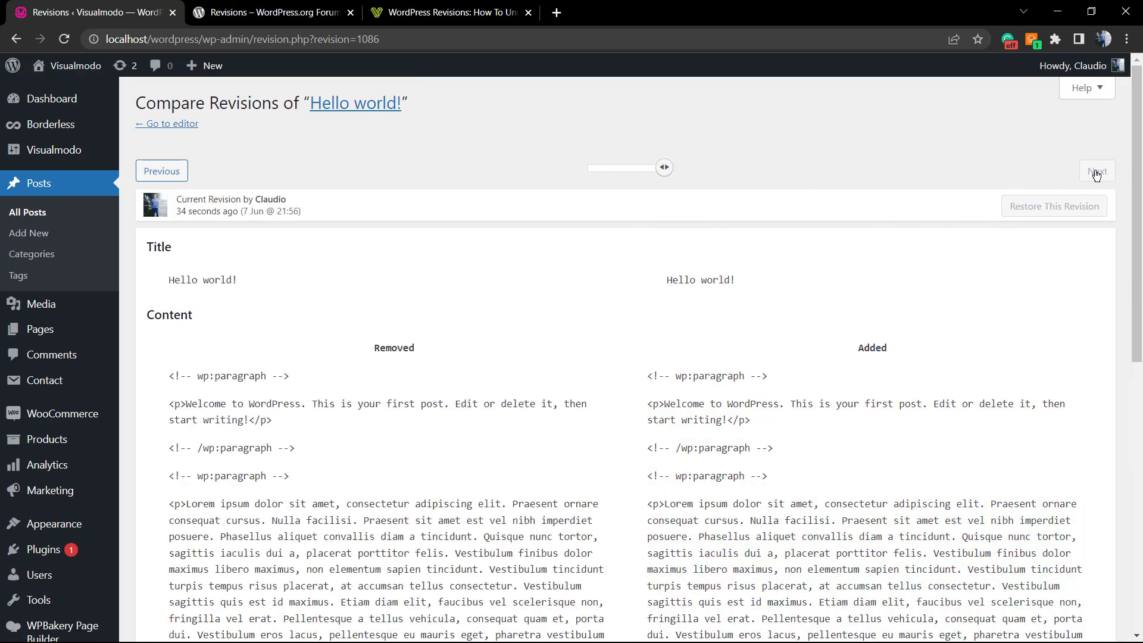
{"action": "scroll", "coordinate": [822, 360], "scroll_direction": "down", "scroll_amount": 10}
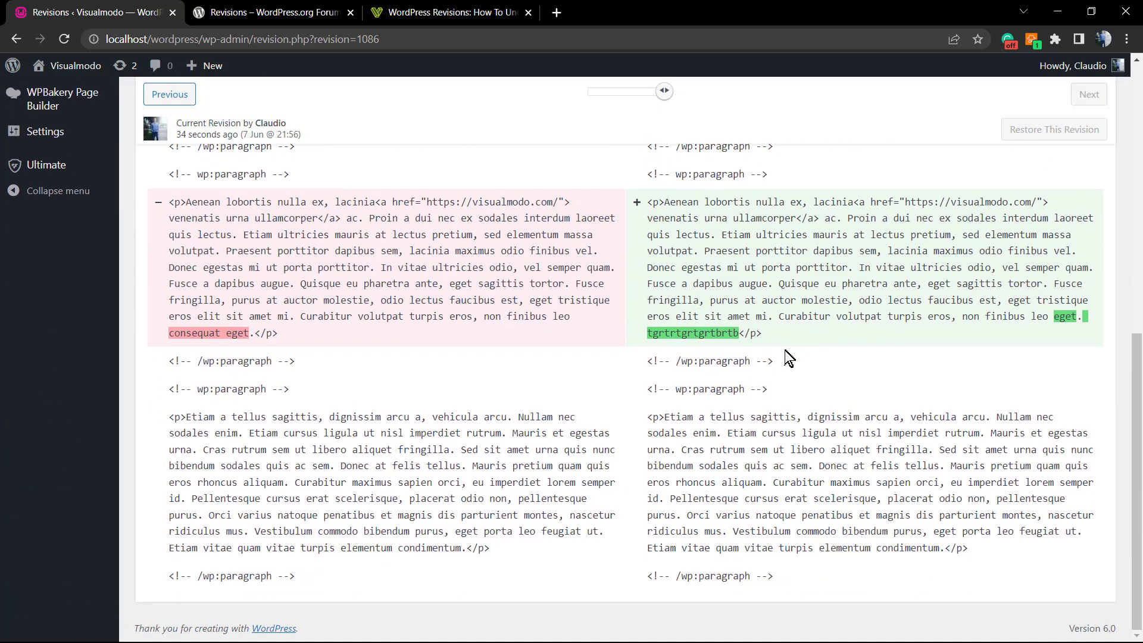
{"action": "scroll", "coordinate": [714, 283], "scroll_direction": "up", "scroll_amount": 9}
{"action": "scroll", "coordinate": [657, 282], "scroll_direction": "up", "scroll_amount": 1}
{"action": "left_click", "coordinate": [621, 169]}
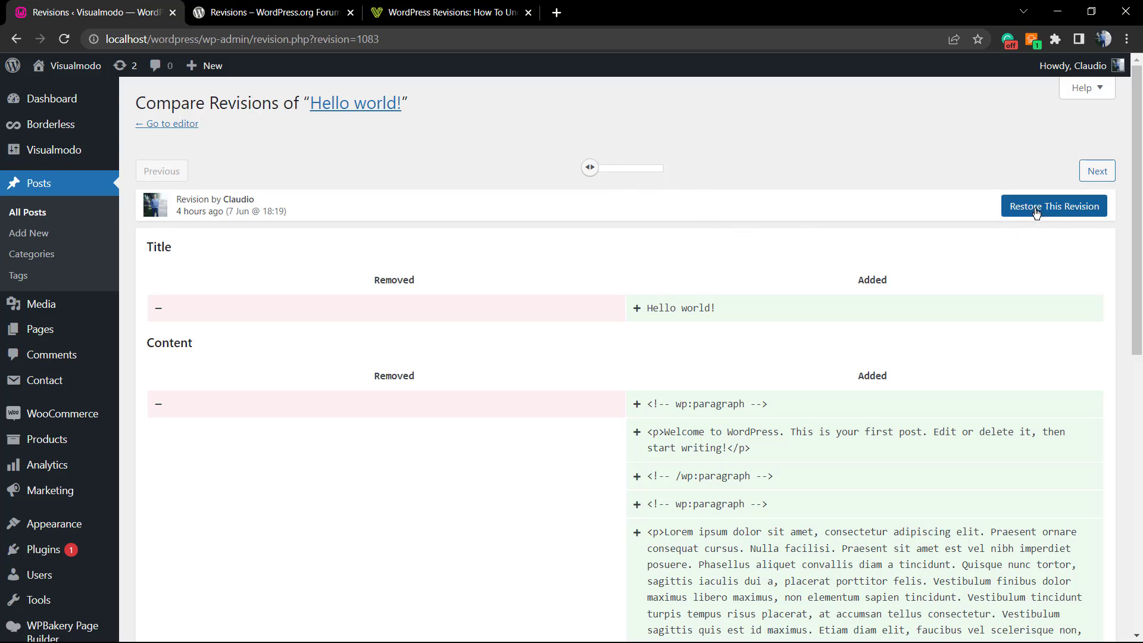
Restore the post to the 7 Jun 18:19 revision and inspect the restored Aenean paragraph.
{"action": "left_click", "coordinate": [1037, 210]}
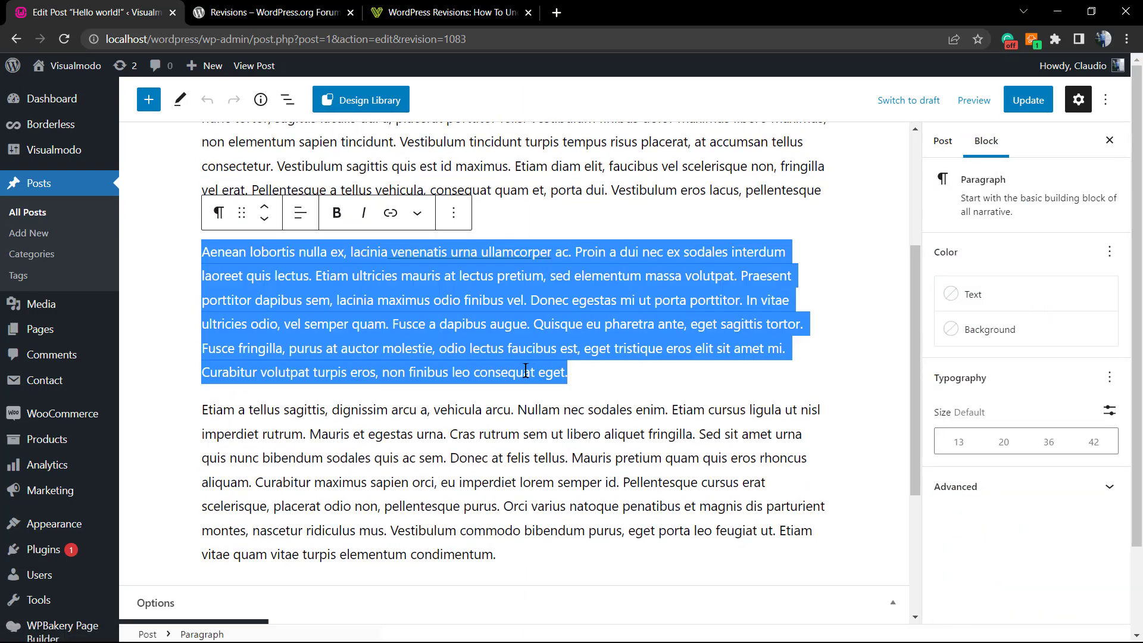
{"action": "left_click", "coordinate": [500, 370]}
{"action": "double_click", "coordinate": [460, 370]}
Review the restored post, then move to the Visualmodo WordPress Revisions article.
{"action": "scroll", "coordinate": [460, 367], "scroll_direction": "up", "scroll_amount": 2}
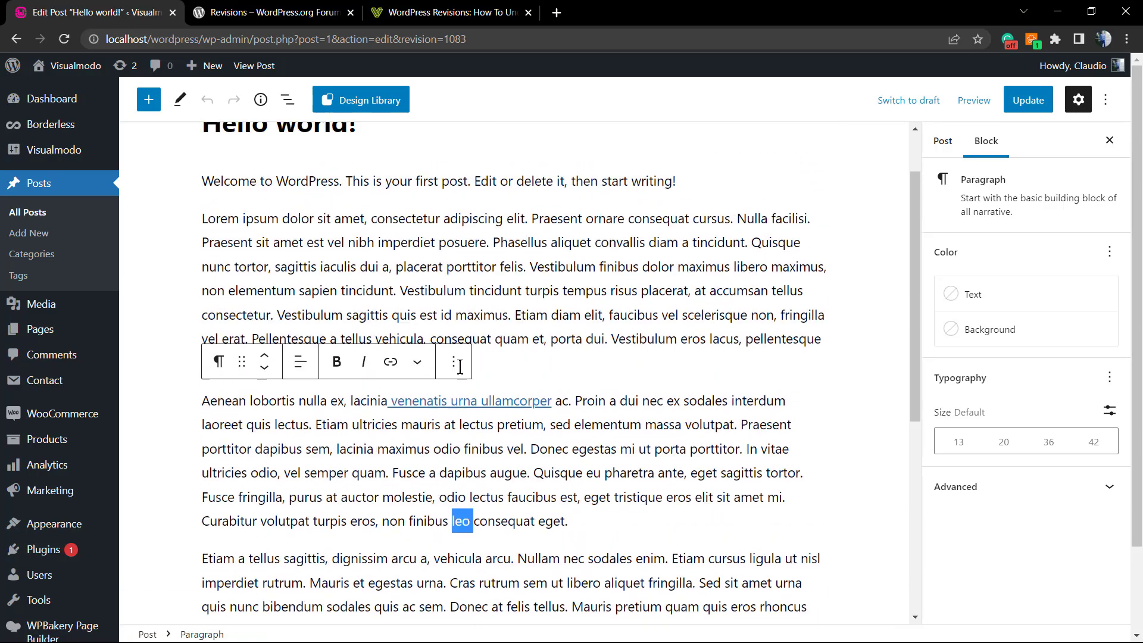
{"action": "scroll", "coordinate": [512, 310], "scroll_direction": "down", "scroll_amount": 8}
{"action": "scroll", "coordinate": [515, 378], "scroll_direction": "up", "scroll_amount": 9}
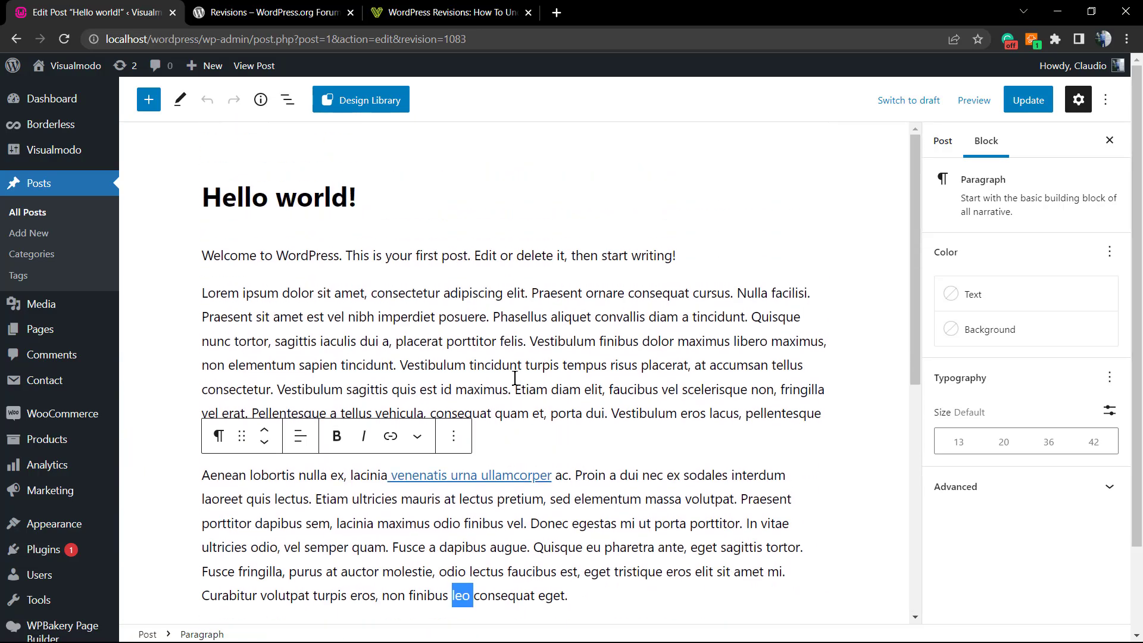
{"action": "scroll", "coordinate": [536, 380], "scroll_direction": "down", "scroll_amount": 6}
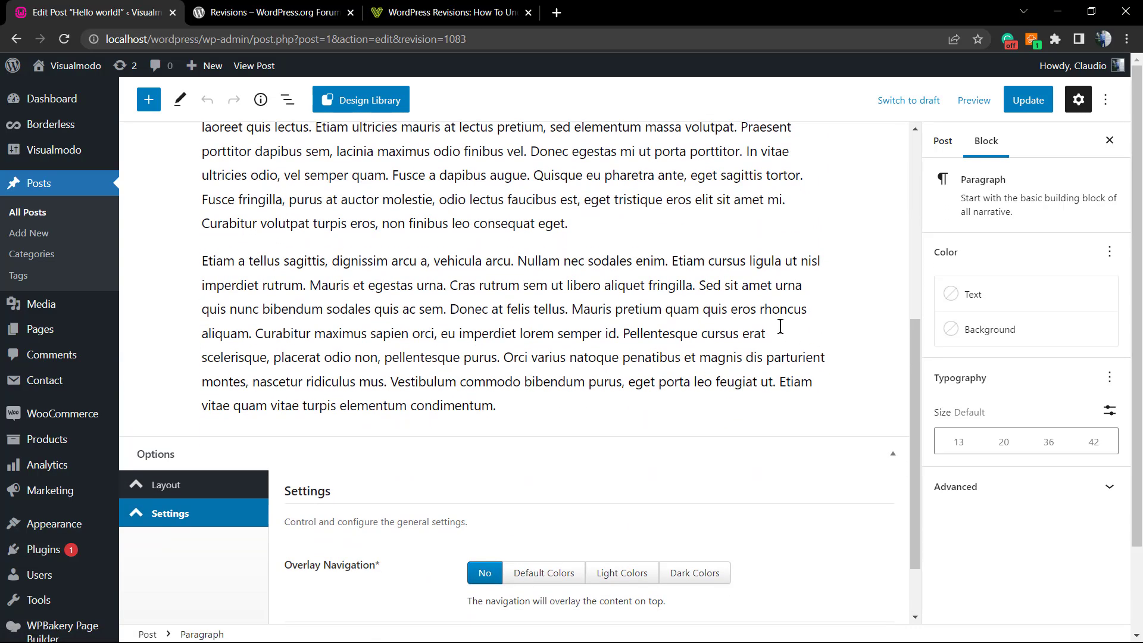
{"action": "scroll", "coordinate": [649, 332], "scroll_direction": "up", "scroll_amount": 6}
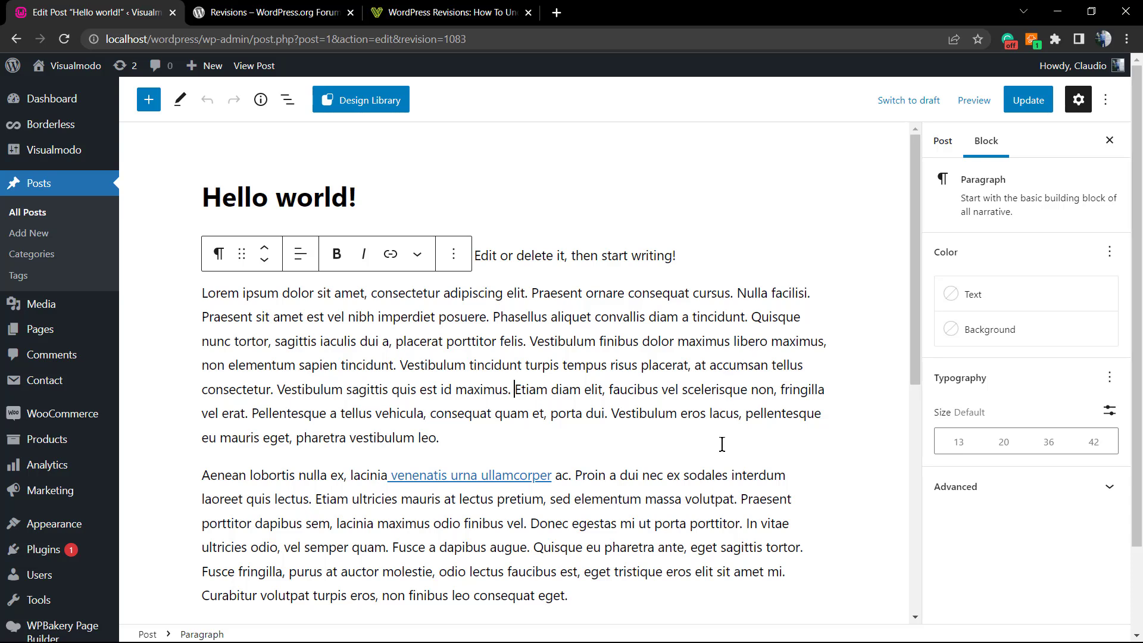
{"action": "mouse_move", "coordinate": [719, 470]}
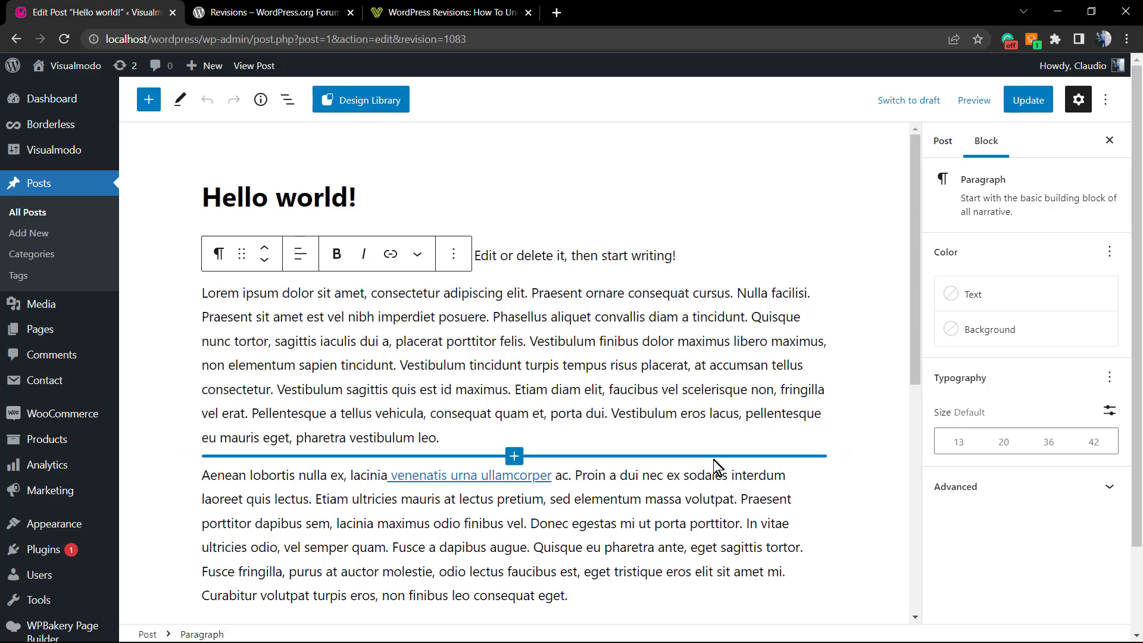
{"action": "scroll", "coordinate": [717, 467], "scroll_direction": "down", "scroll_amount": 1}
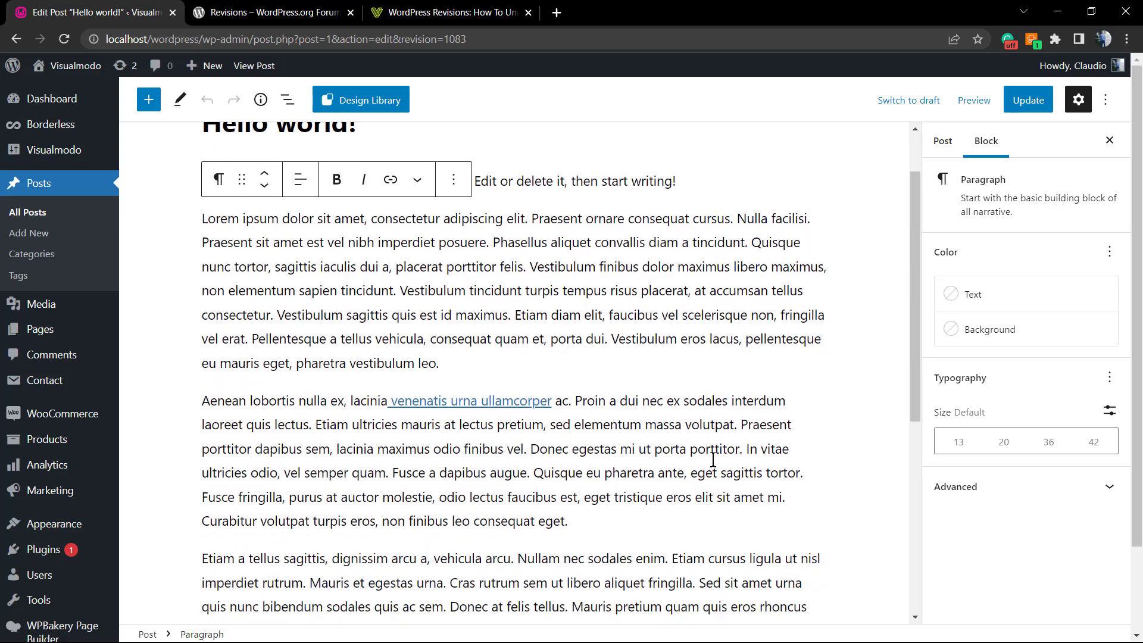
{"action": "scroll", "coordinate": [712, 453], "scroll_direction": "up", "scroll_amount": 1}
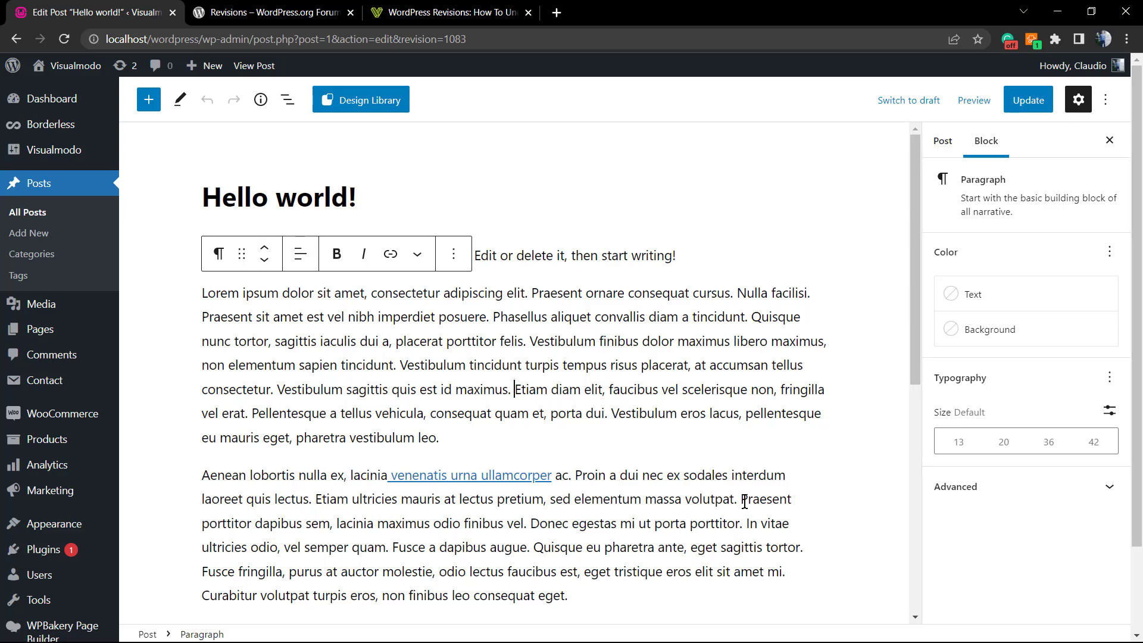
{"action": "left_click", "coordinate": [452, 12]}
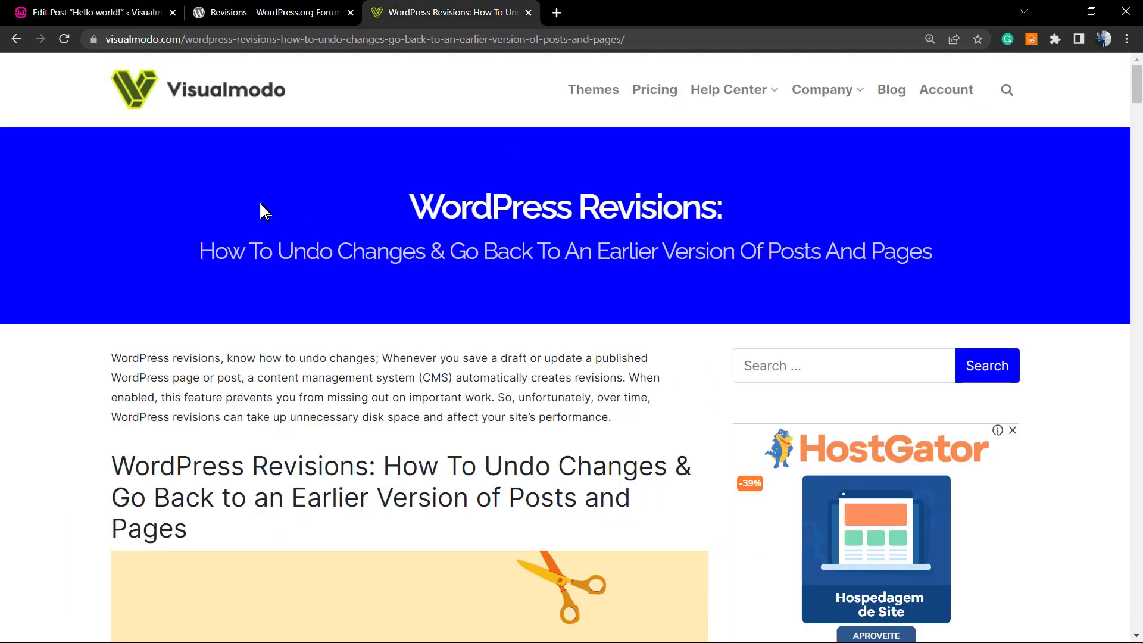
Highlight the Visualmodo article's WordPress Revisions title and skim the article.
{"action": "left_click_drag", "start_coordinate": [368, 208], "coordinate": [700, 211]}
{"action": "scroll", "coordinate": [395, 255], "scroll_direction": "down", "scroll_amount": 7}
{"action": "scroll", "coordinate": [392, 261], "scroll_direction": "up", "scroll_amount": 7}
On the WordPress.org Revisions article, select the define( 'WP_POST_REVISIONS', 3 ); line.
{"action": "left_click", "coordinate": [274, 12]}
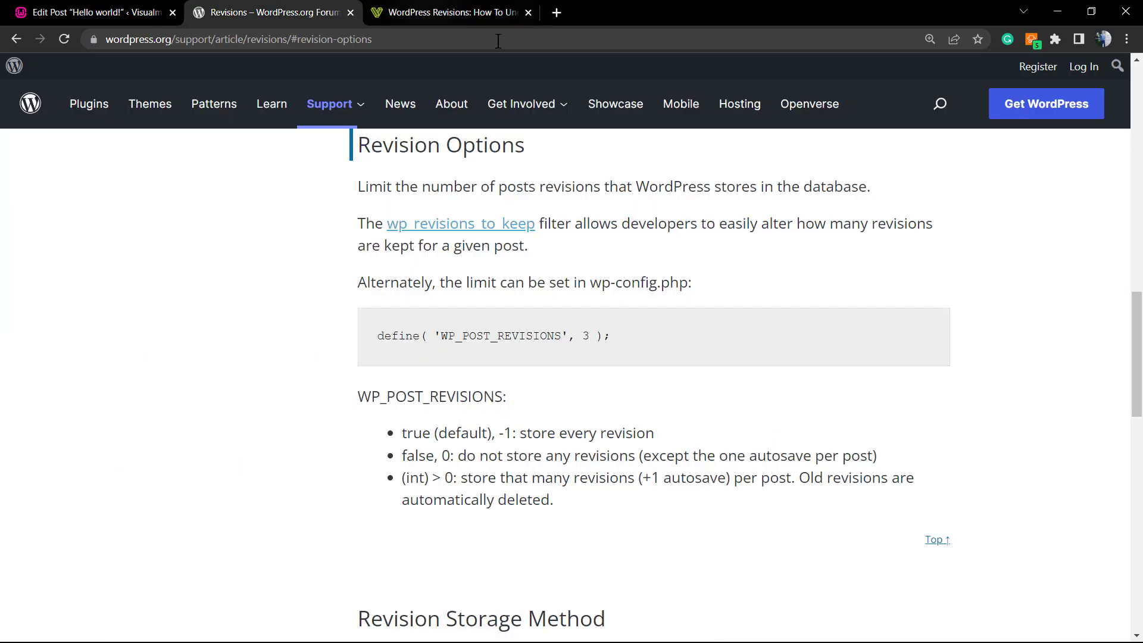
{"action": "double_click", "coordinate": [524, 337]}
{"action": "triple_click", "coordinate": [524, 343]}
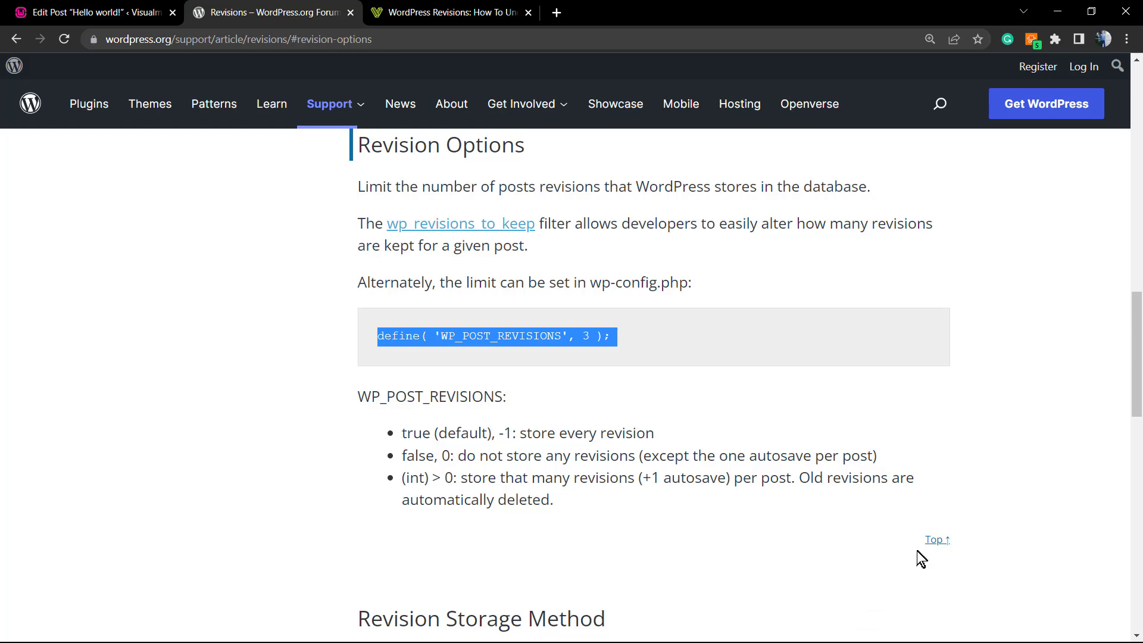
Open the WAMP server's www directory from its tray icon.
{"action": "key", "text": "super"}
{"action": "left_click", "coordinate": [934, 625]}
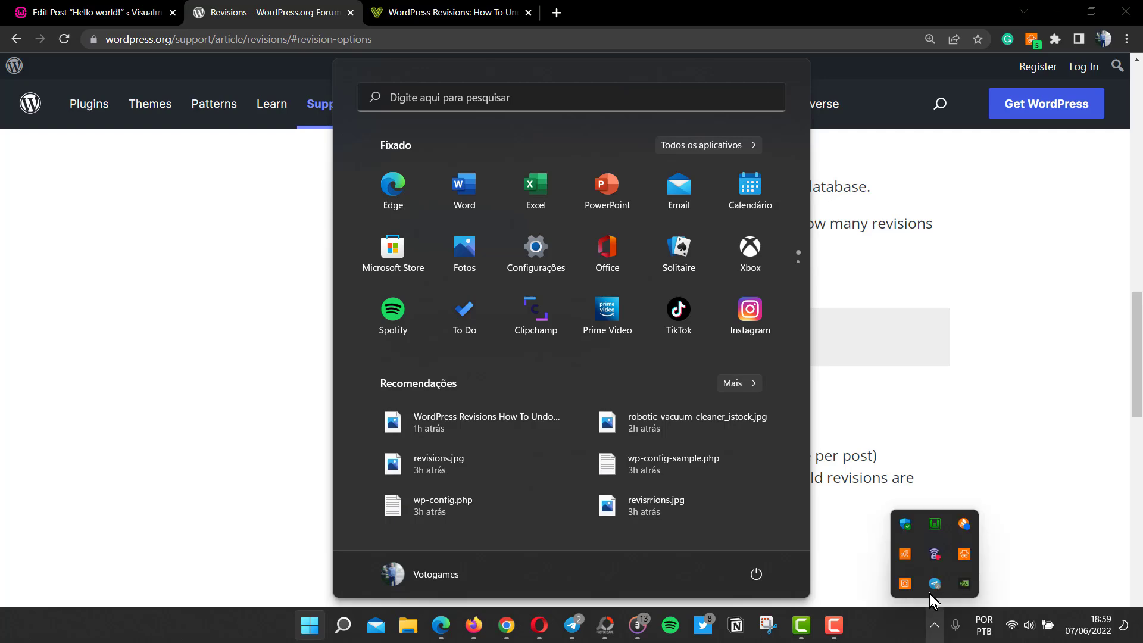
{"action": "right_click", "coordinate": [934, 524]}
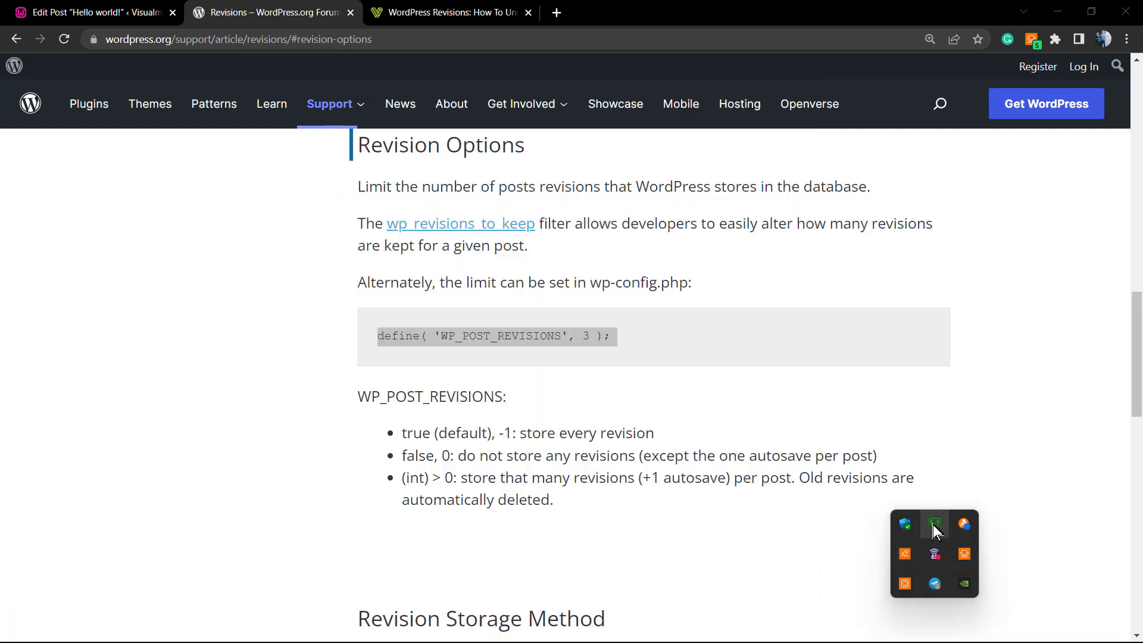
{"action": "key", "text": "Escape"}
{"action": "left_click", "coordinate": [931, 526]}
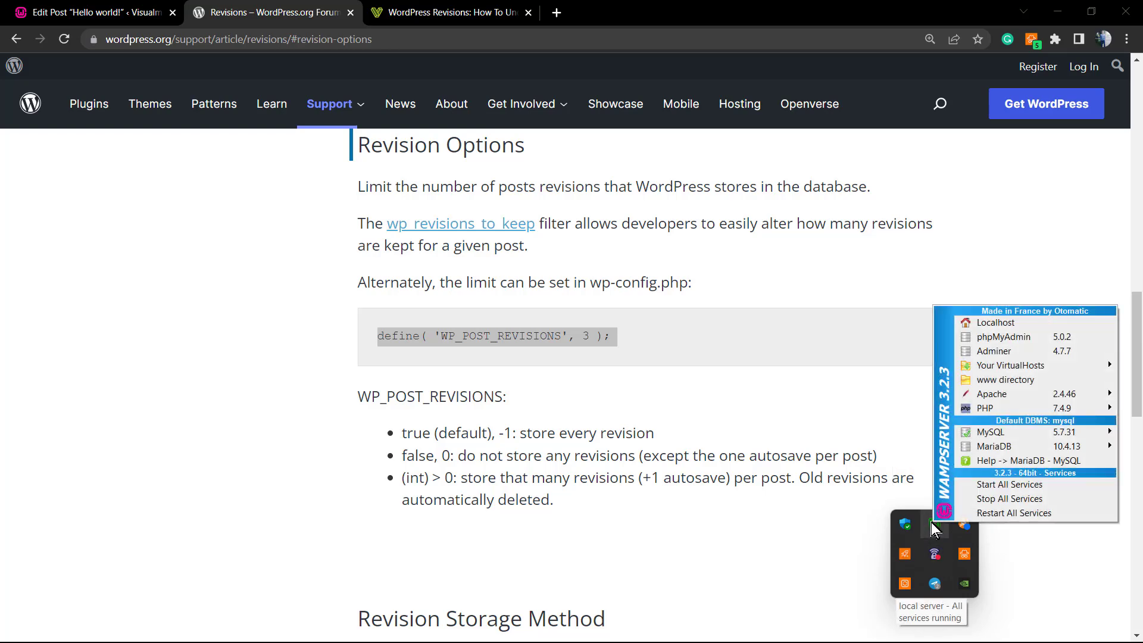
{"action": "left_click", "coordinate": [1005, 381]}
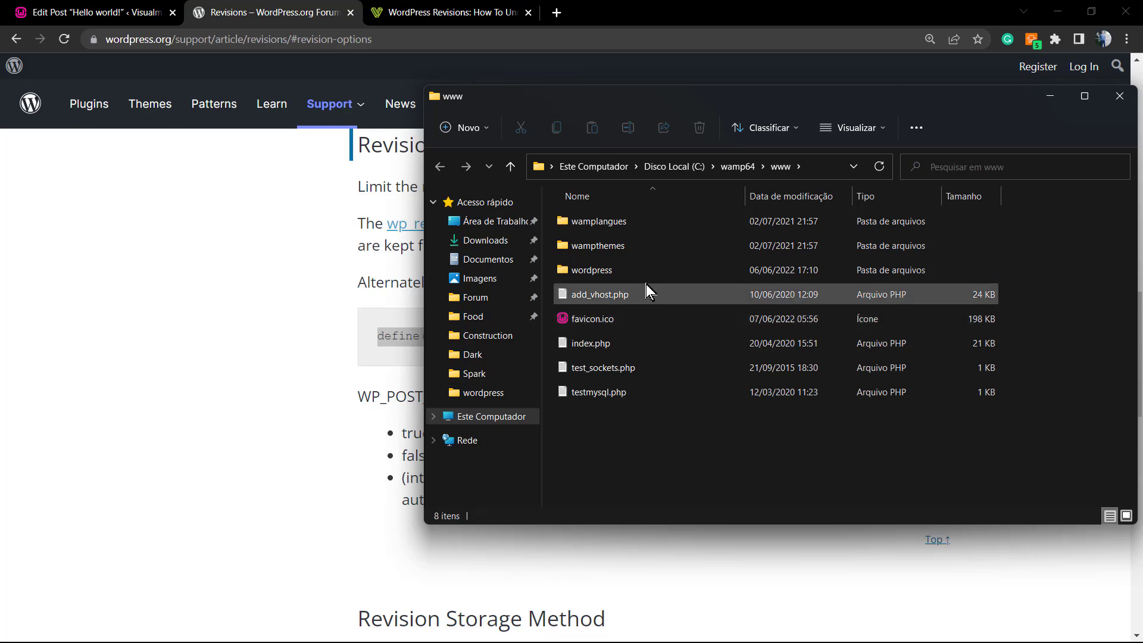
Open the wordpress folder and bring up wp-config.php's context menu.
{"action": "double_click", "coordinate": [617, 272]}
{"action": "scroll", "coordinate": [666, 440], "scroll_direction": "down", "scroll_amount": 1}
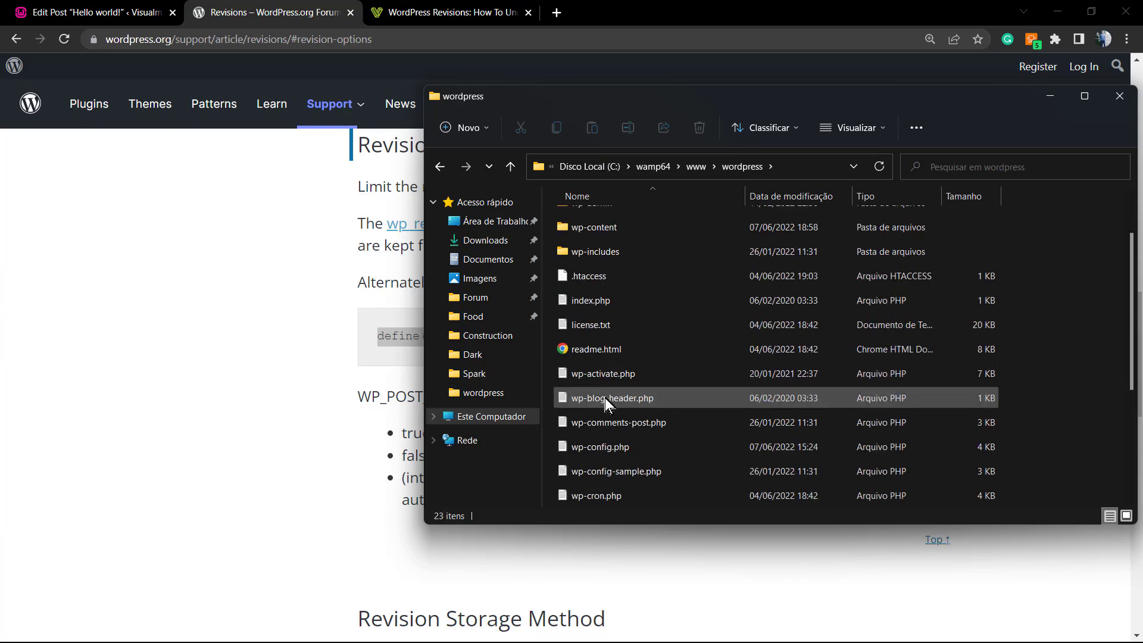
{"action": "right_click", "coordinate": [612, 454]}
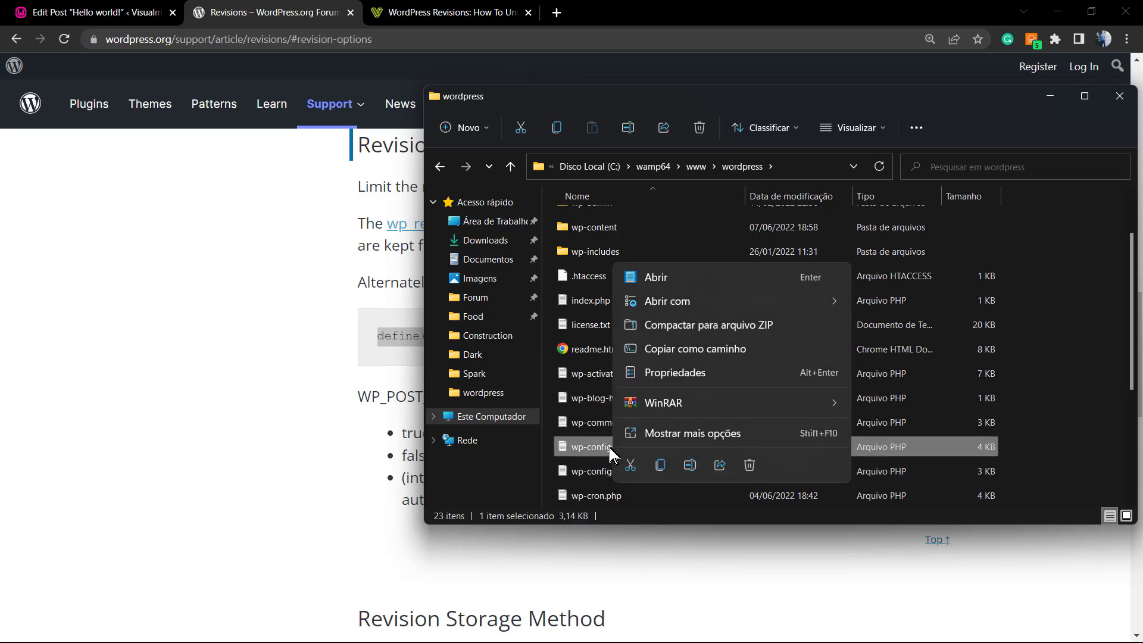
Open wp-config.php in Notepad and locate the WP_POST_REVISIONS define line.
{"action": "mouse_move", "coordinate": [701, 299]}
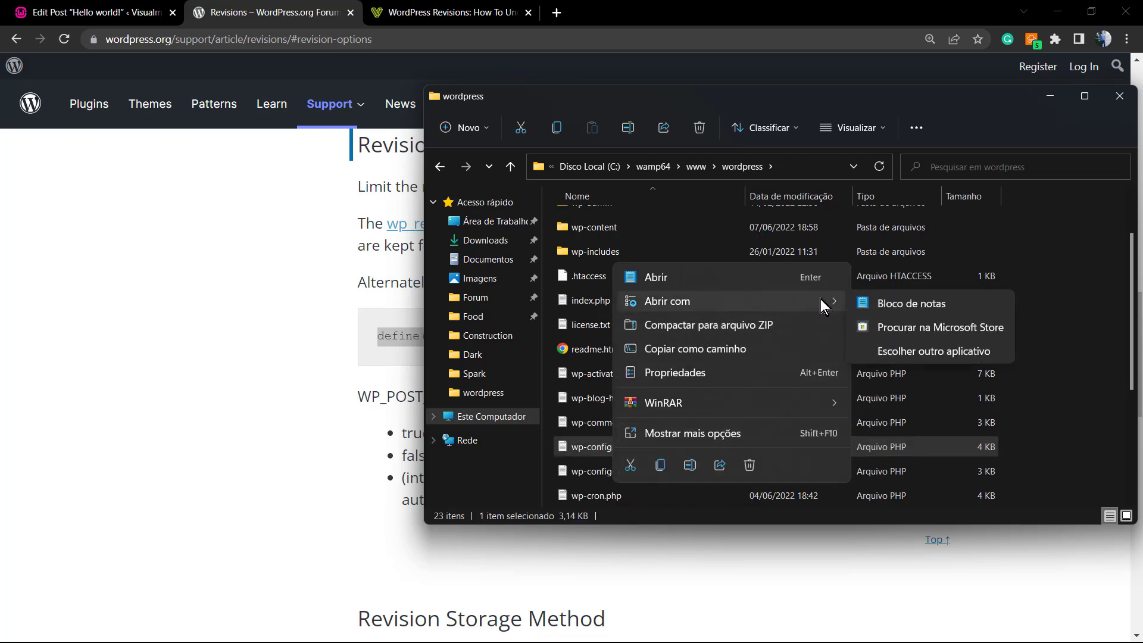
{"action": "left_click", "coordinate": [927, 304]}
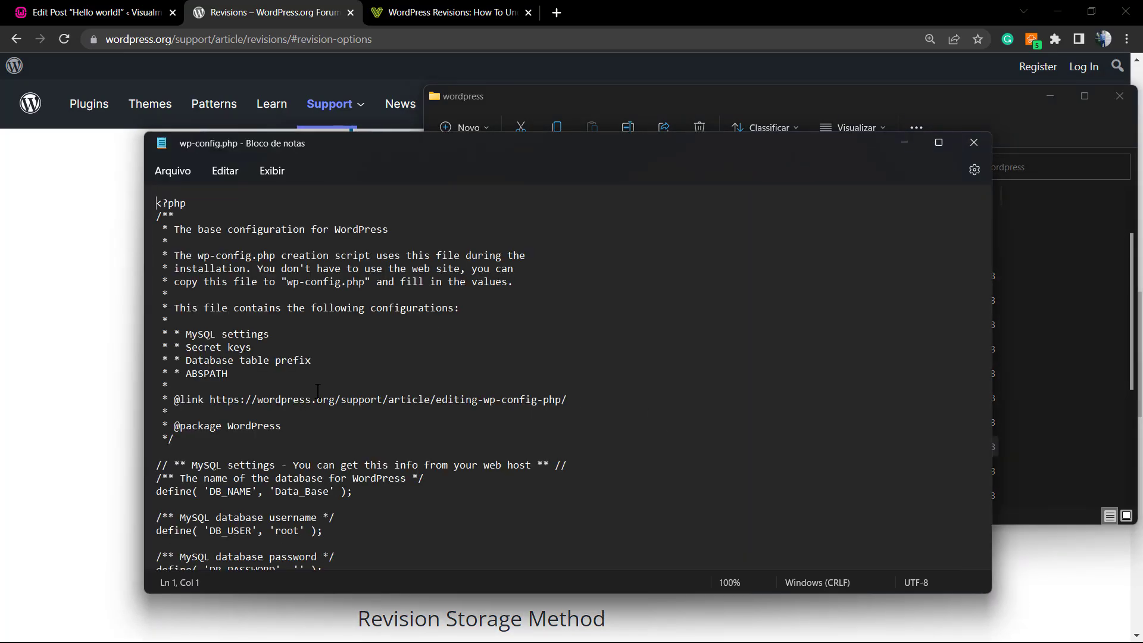
{"action": "scroll", "coordinate": [310, 437], "scroll_direction": "down", "scroll_amount": 2}
{"action": "scroll", "coordinate": [310, 438], "scroll_direction": "down", "scroll_amount": 8}
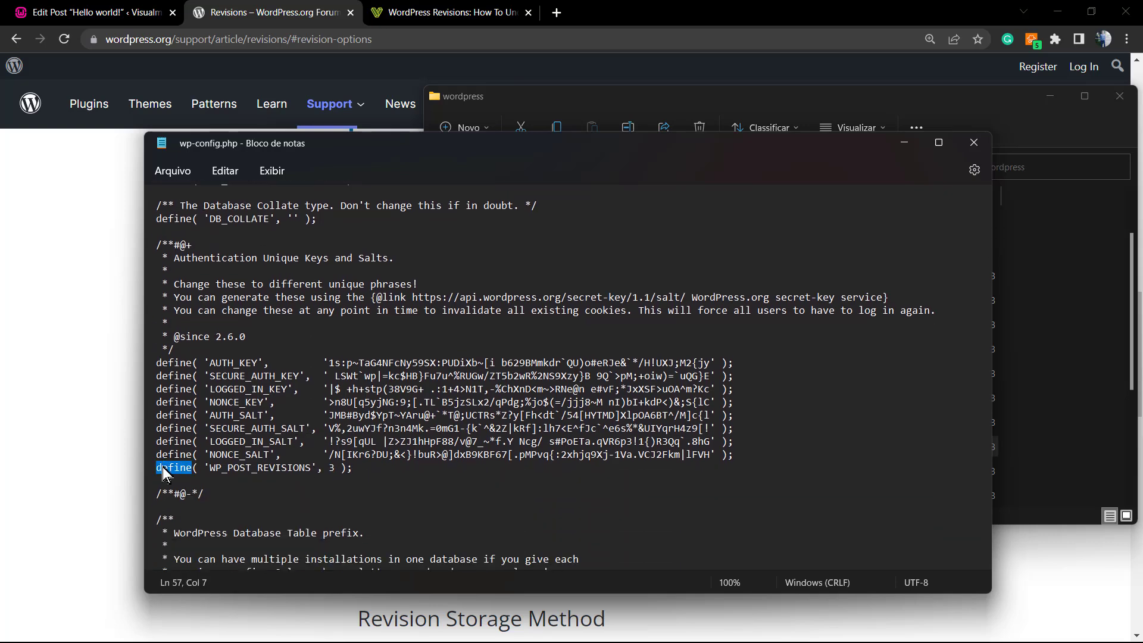
{"action": "left_click_drag", "start_coordinate": [356, 468], "coordinate": [161, 470]}
{"action": "left_click", "coordinate": [194, 470]}
{"action": "left_click_drag", "start_coordinate": [369, 468], "coordinate": [158, 469]}
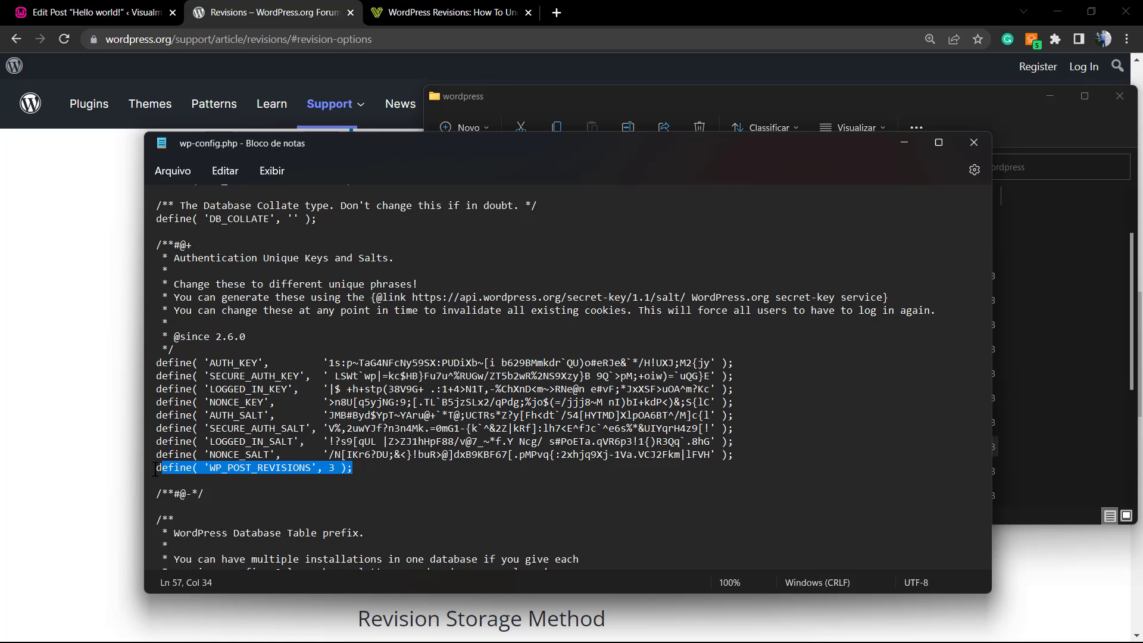
{"action": "left_click", "coordinate": [338, 474]}
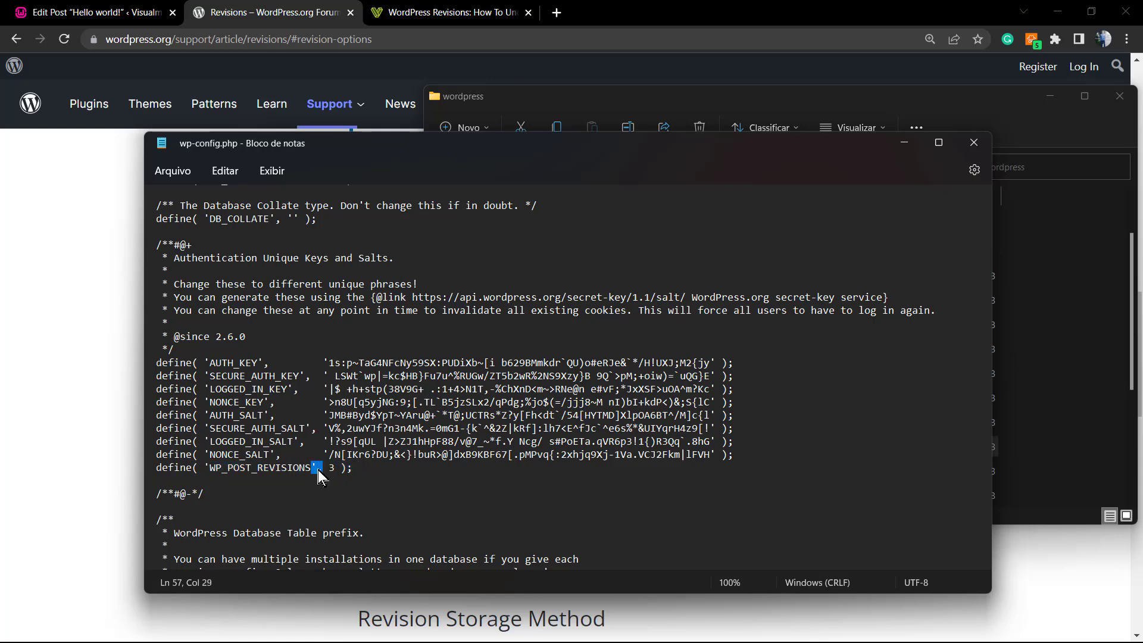
Change the revisions limit from 3 to 4, then delete the whole WP_POST_REVISIONS line.
{"action": "triple_click", "coordinate": [318, 469]}
{"action": "left_click", "coordinate": [331, 469]}
{"action": "left_click_drag", "start_coordinate": [331, 470], "coordinate": [337, 469]}
{"action": "type", "text": "4"}
{"action": "left_click_drag", "start_coordinate": [370, 476], "coordinate": [145, 467]}
{"action": "key", "text": "Delete"}
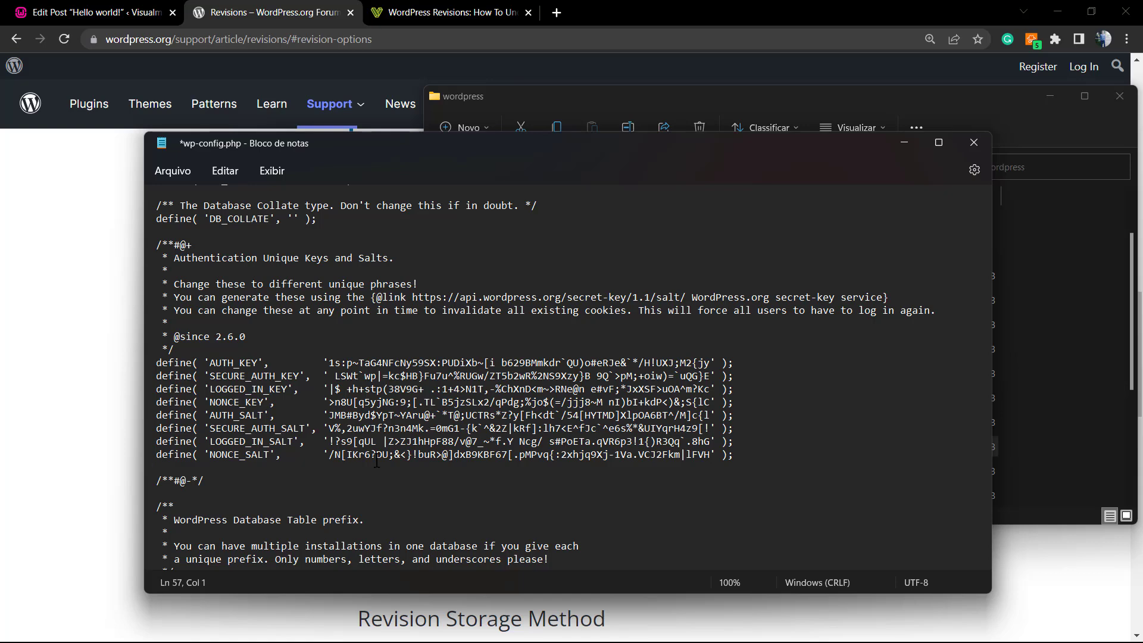
Save wp-config.php via Arquivo > Salvar and bring Chrome back to the front.
{"action": "left_click", "coordinate": [170, 173]}
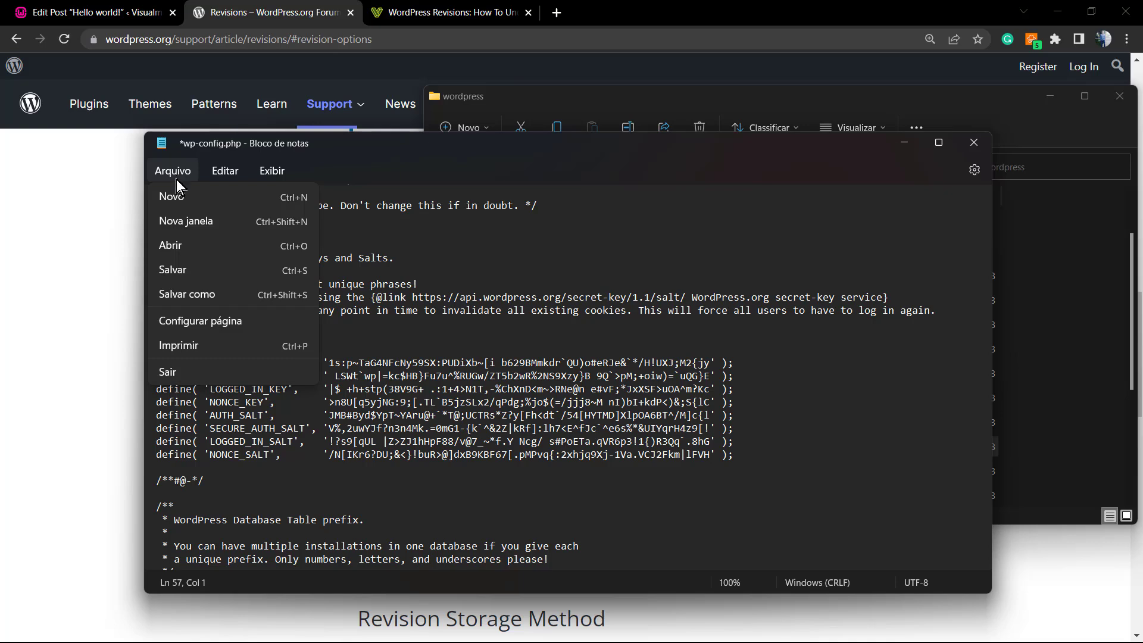
{"action": "left_click", "coordinate": [203, 267]}
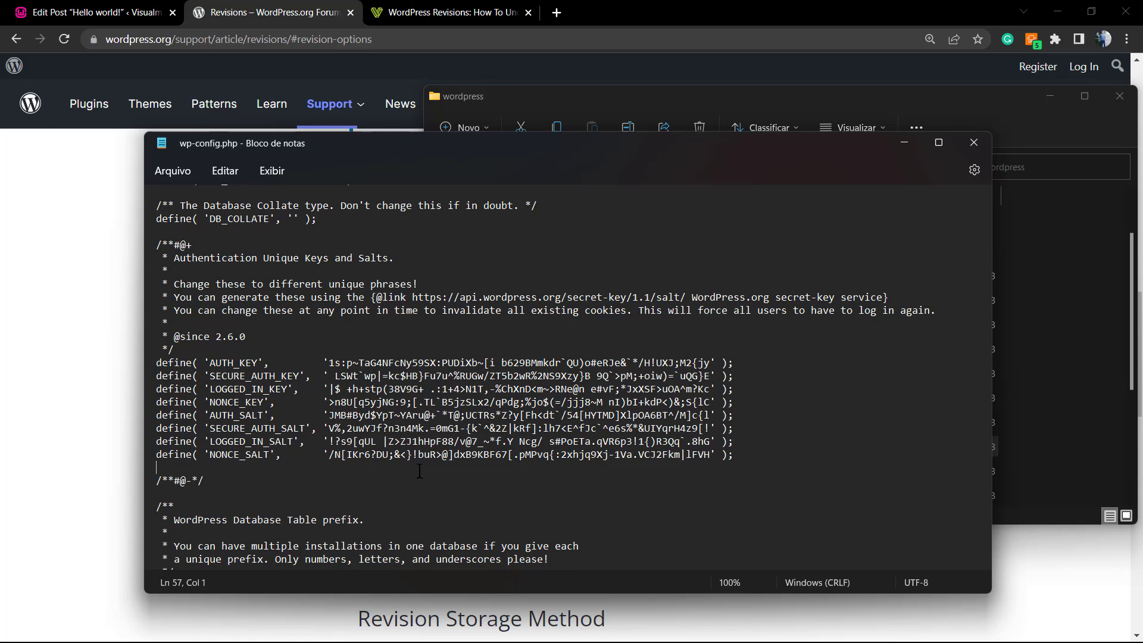
{"action": "left_click", "coordinate": [3, 493]}
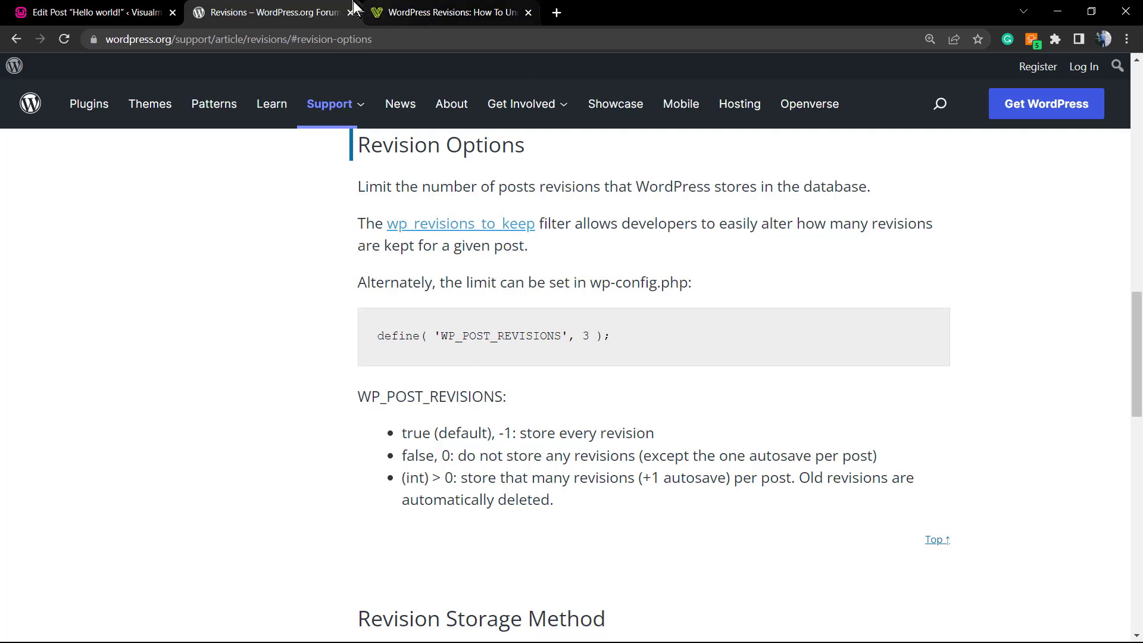
Glance at the Visualmodo revisions article, then return to the 'Hello world!' post editor tab.
{"action": "left_click", "coordinate": [464, 8]}
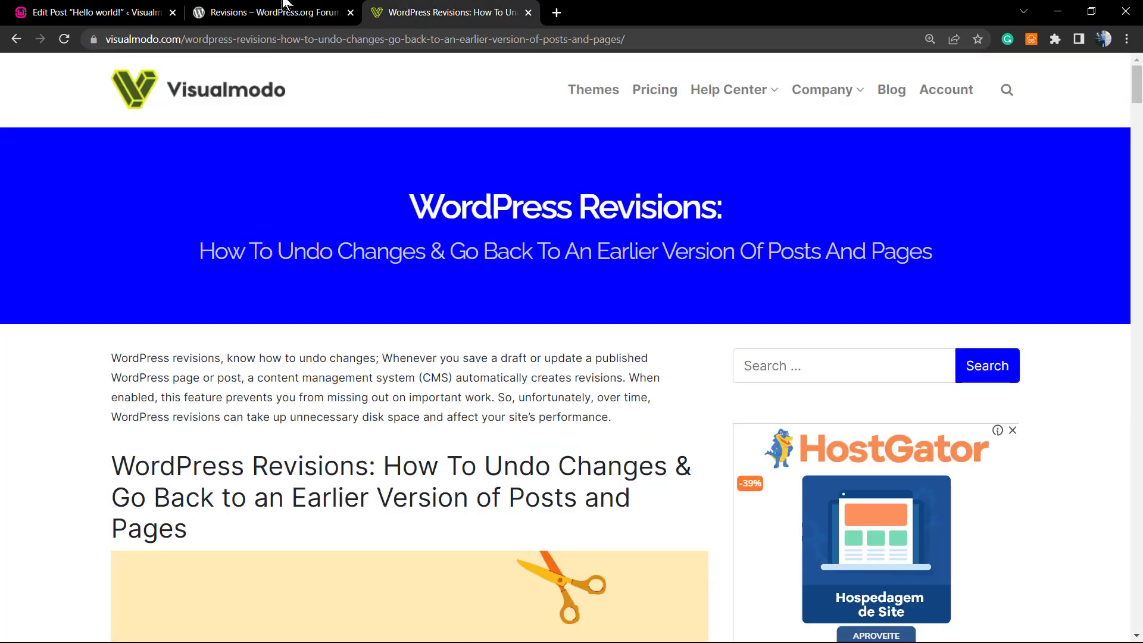
{"action": "left_click", "coordinate": [128, 10]}
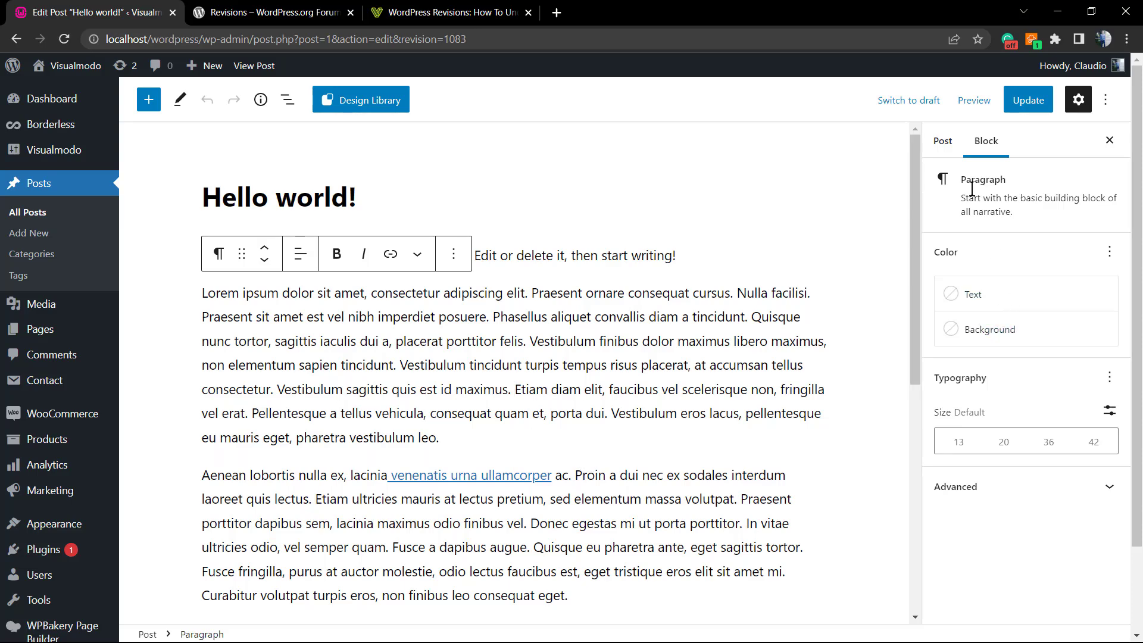
Switch the sidebar to Post settings and open the post's 3 revisions.
{"action": "left_click", "coordinate": [944, 142]}
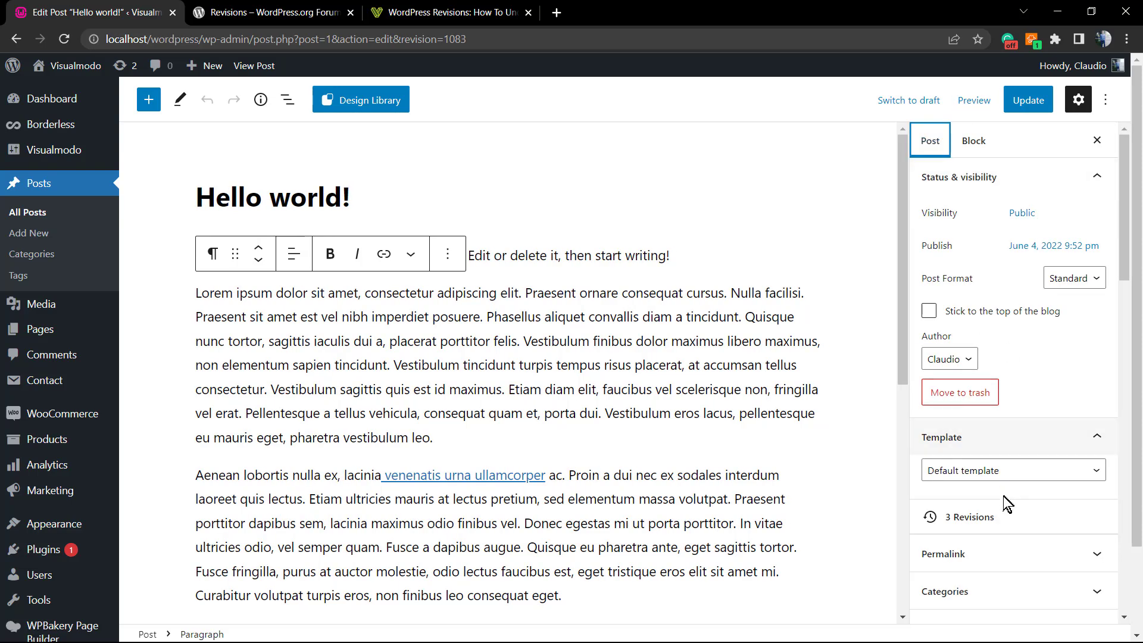
{"action": "left_click", "coordinate": [976, 517]}
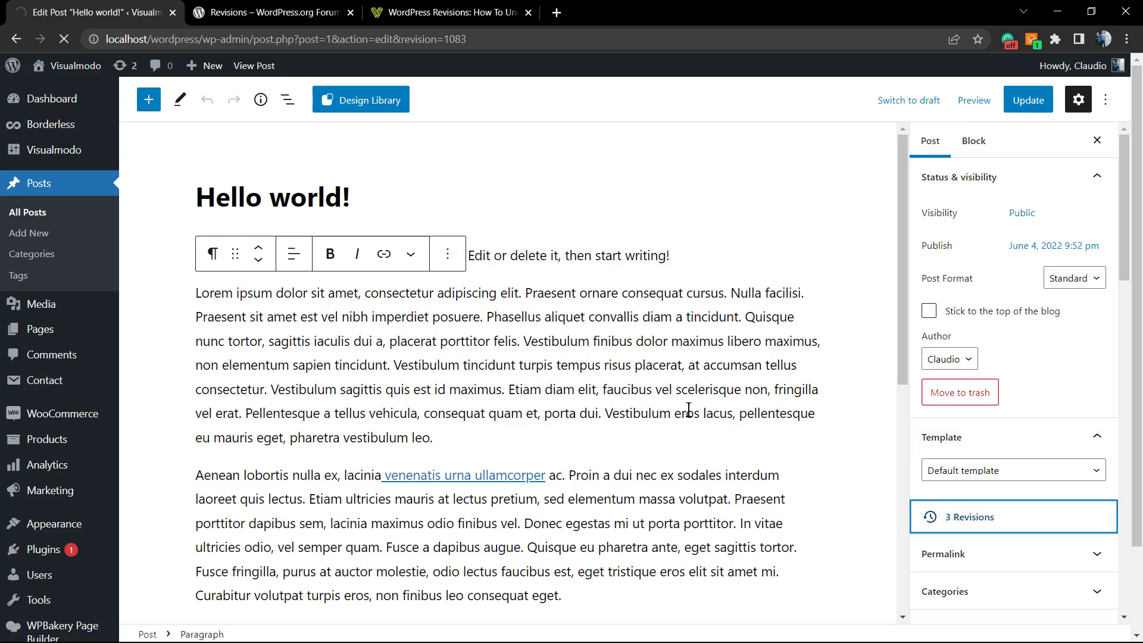